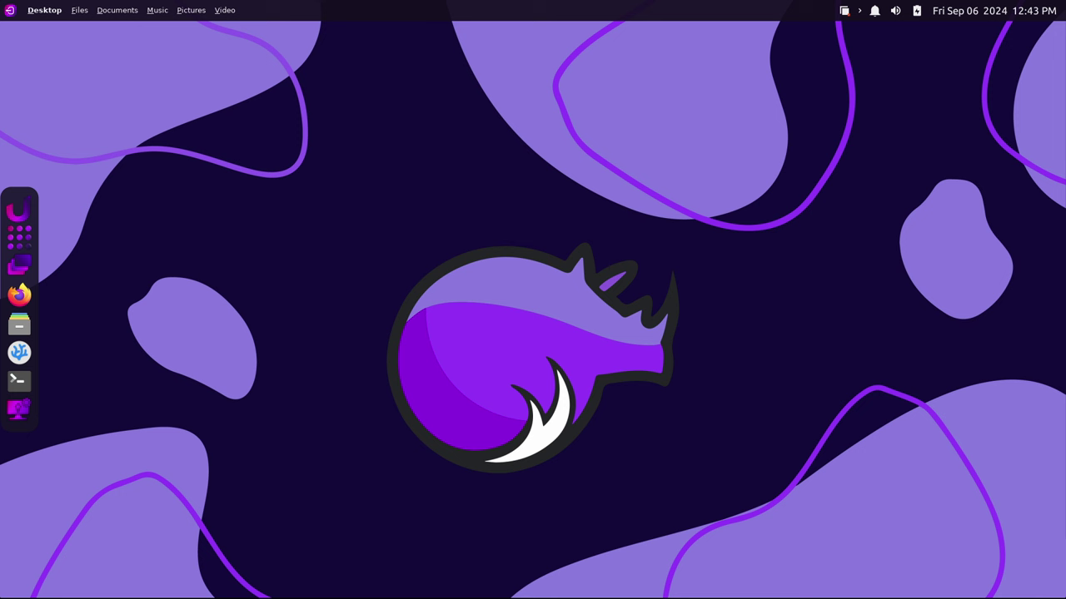
- View and close the system information window, then open the home folder in the file manager
left_click(19, 408)
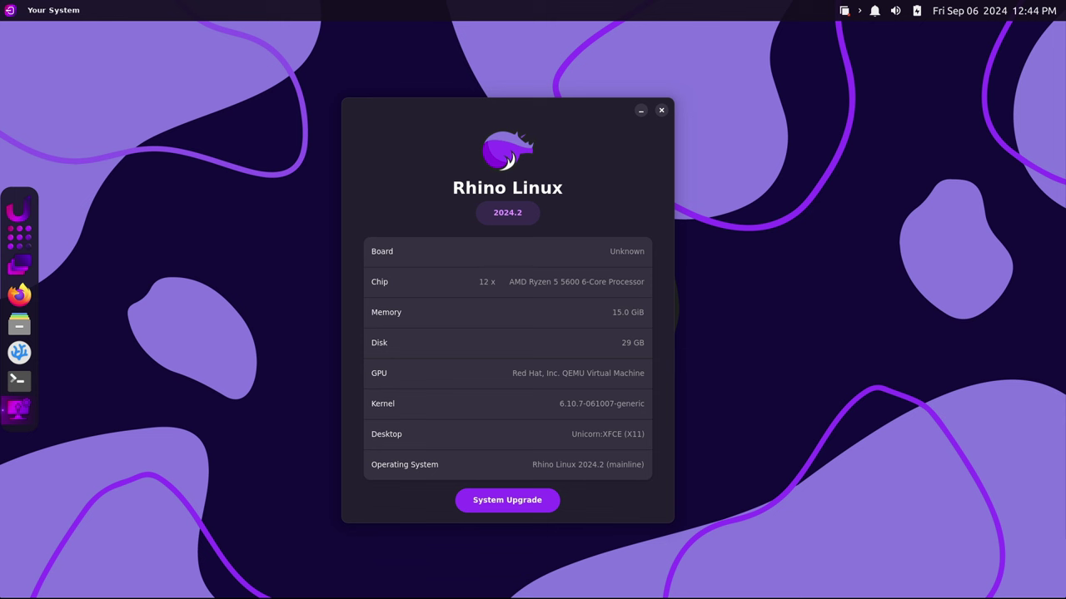
left_click(661, 110)
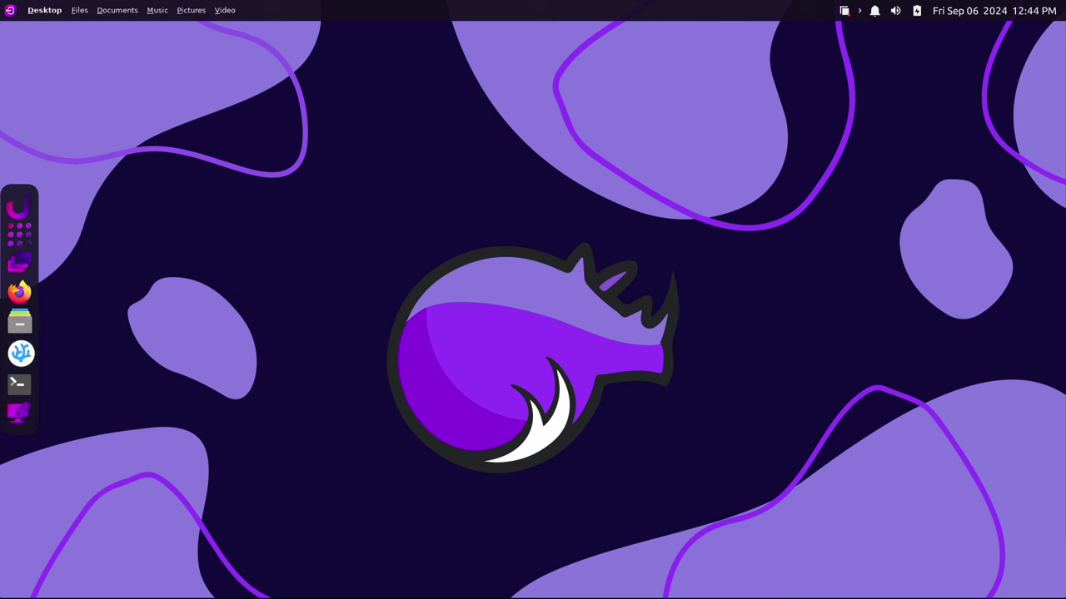
left_click(18, 329)
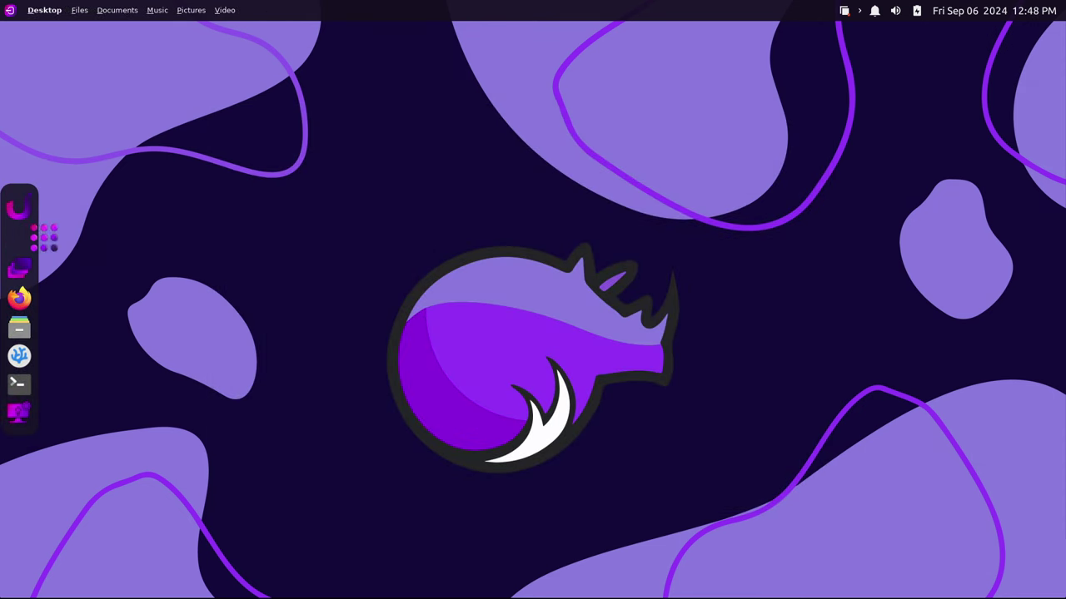
- In Kvantum Manager, select the KvRhinoDark theme, review its settings and version info, then quit
left_click(18, 237)
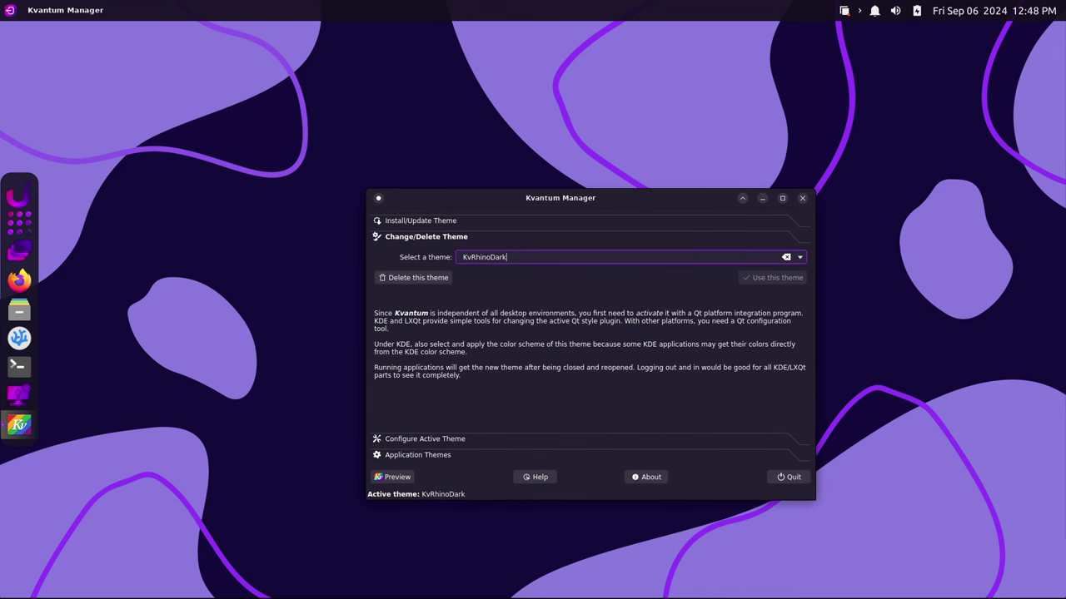
key("ctrl+a")
left_click(424, 439)
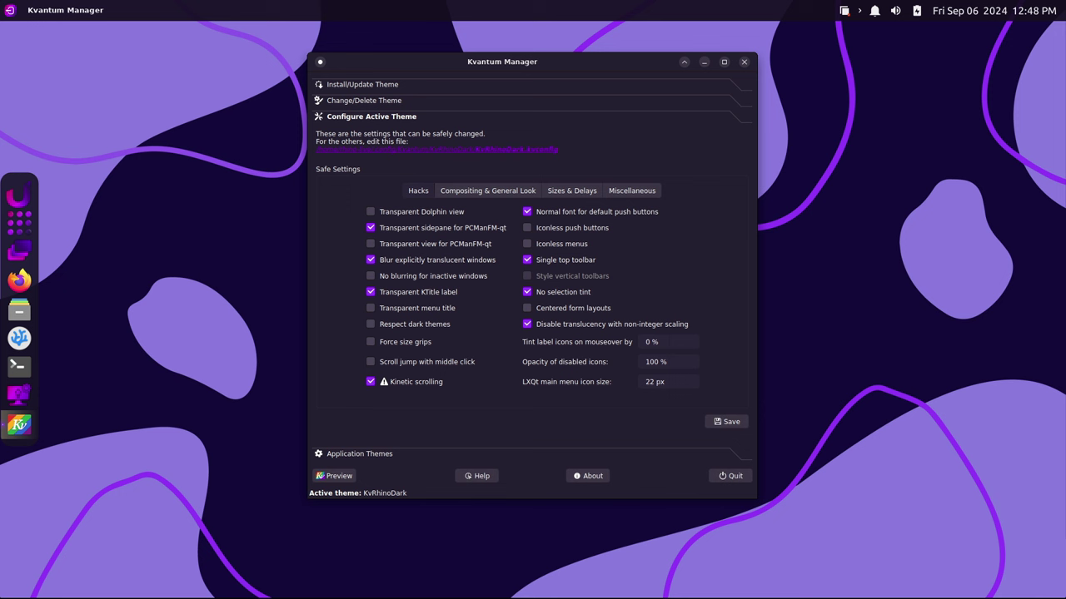
left_click(587, 476)
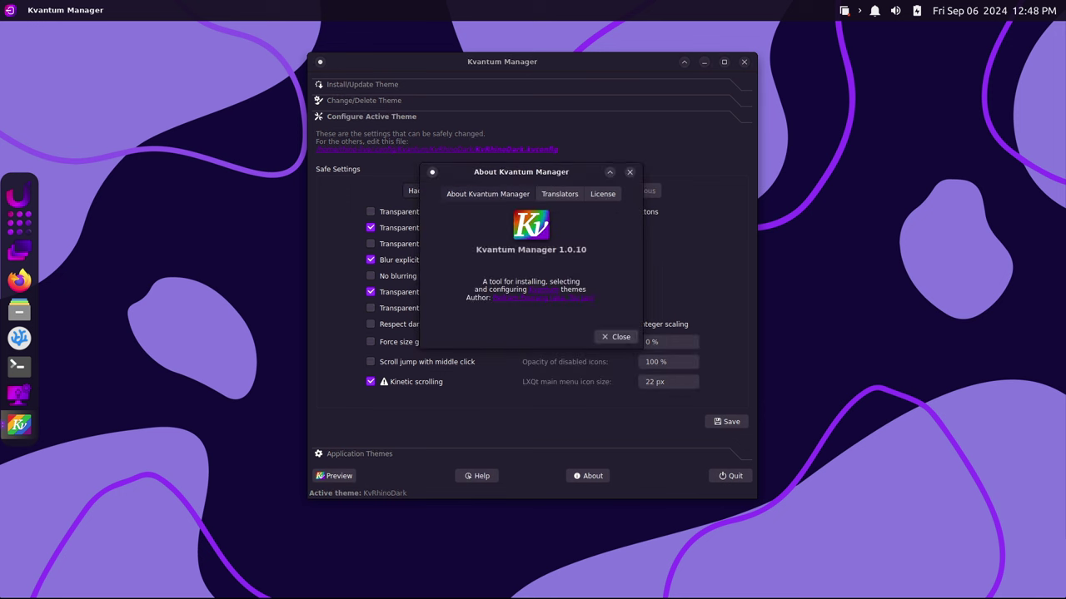
key("Escape")
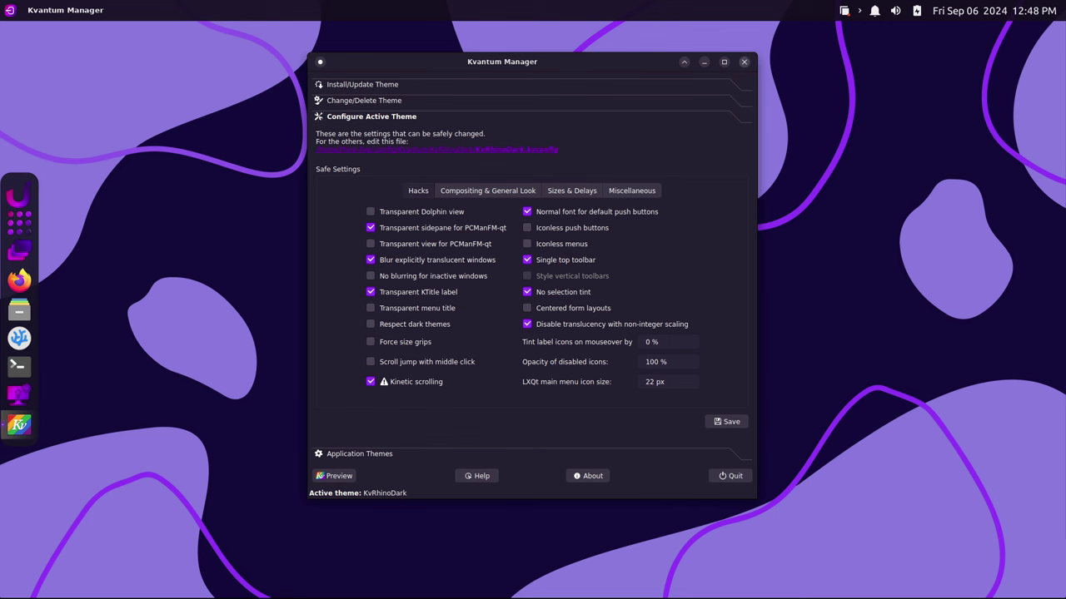
key("ctrl+q")
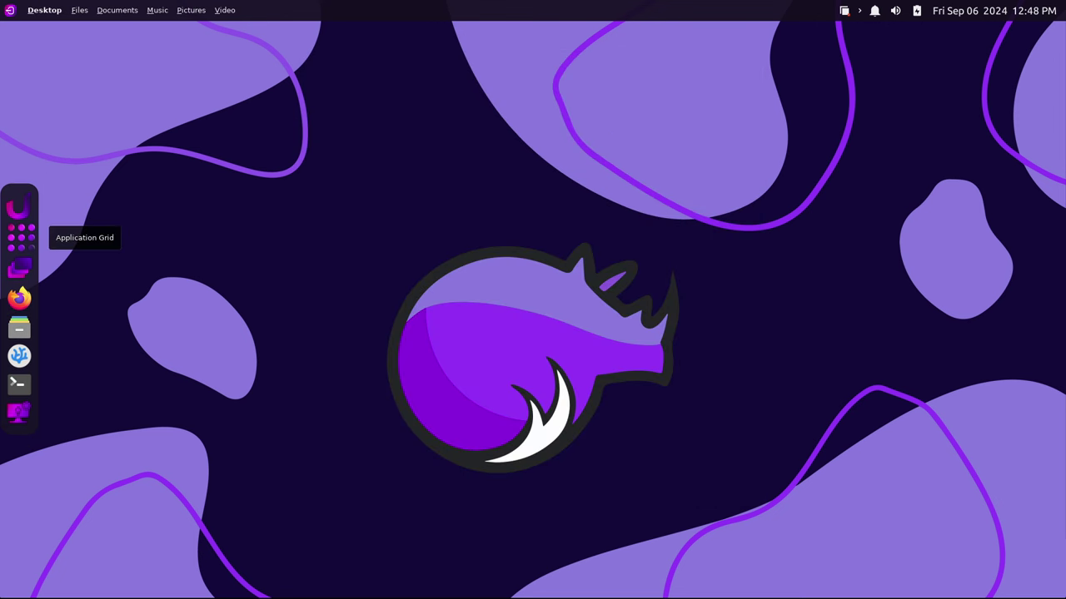
- Open Settings Manager's Appearance settings and scroll through the installed style themes
left_click(19, 237)
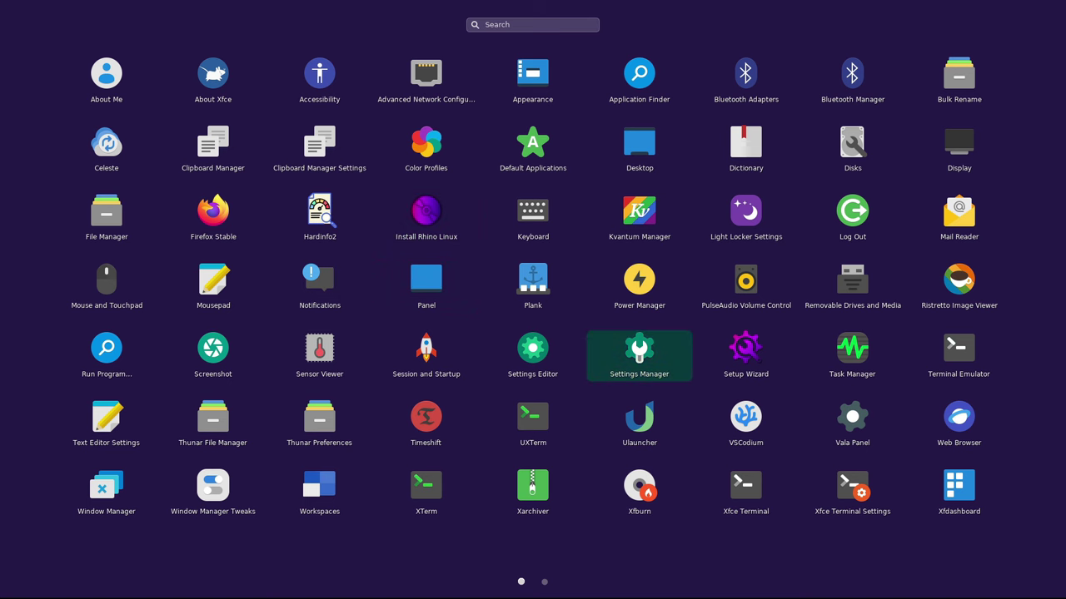
left_click(639, 354)
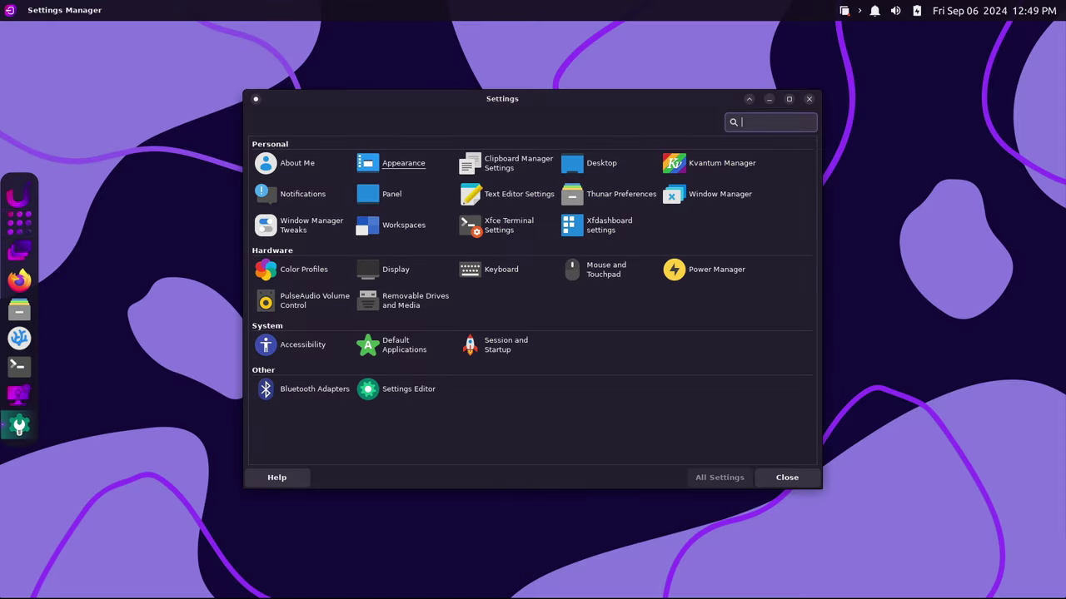
left_click(371, 164)
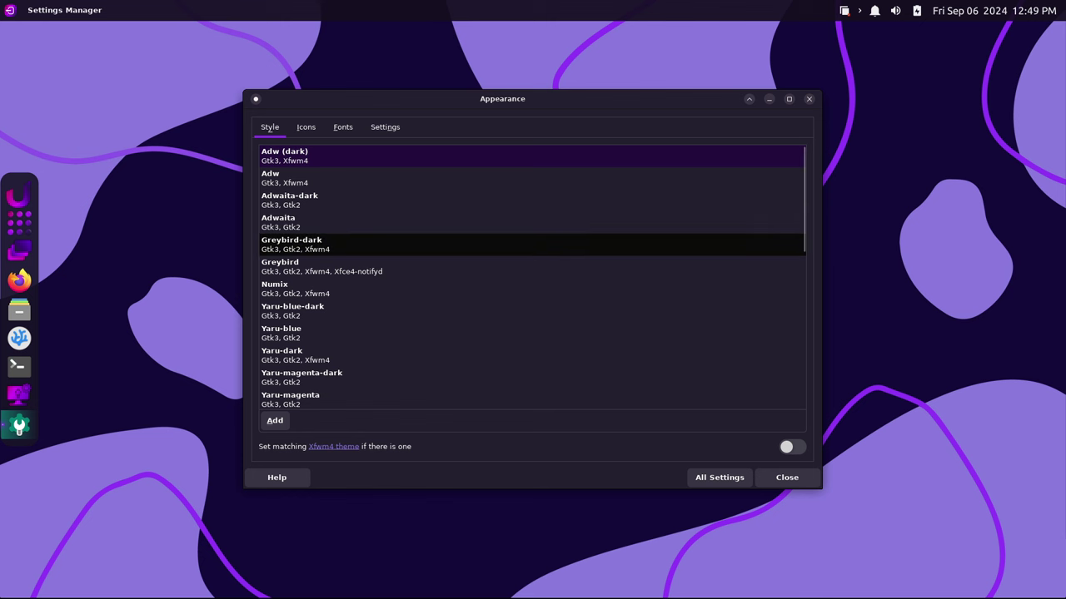
scroll(533, 333, "down", 4)
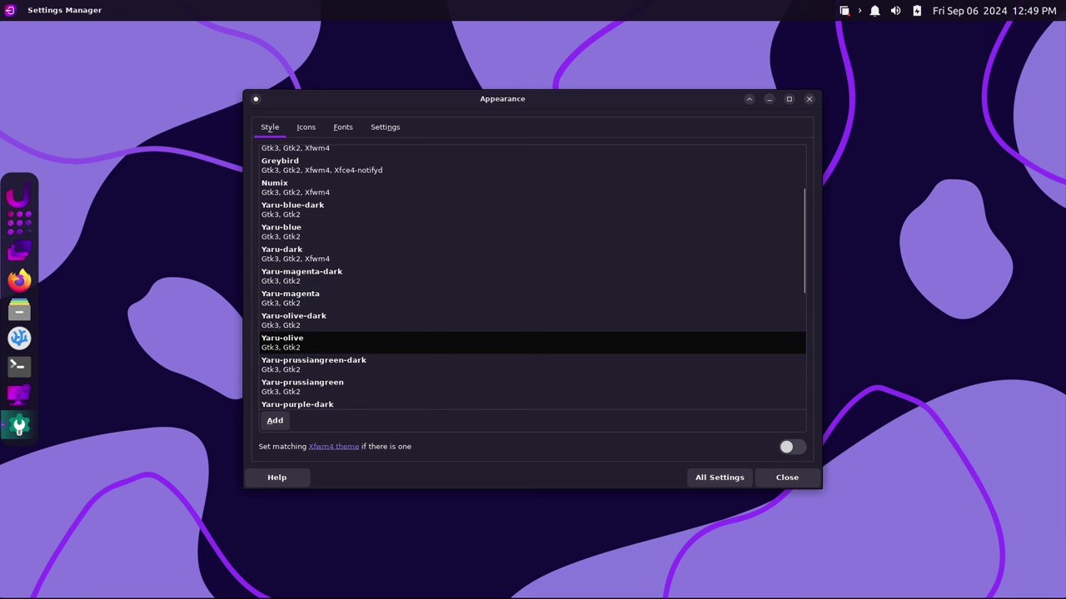
scroll(532, 299, "down", 3)
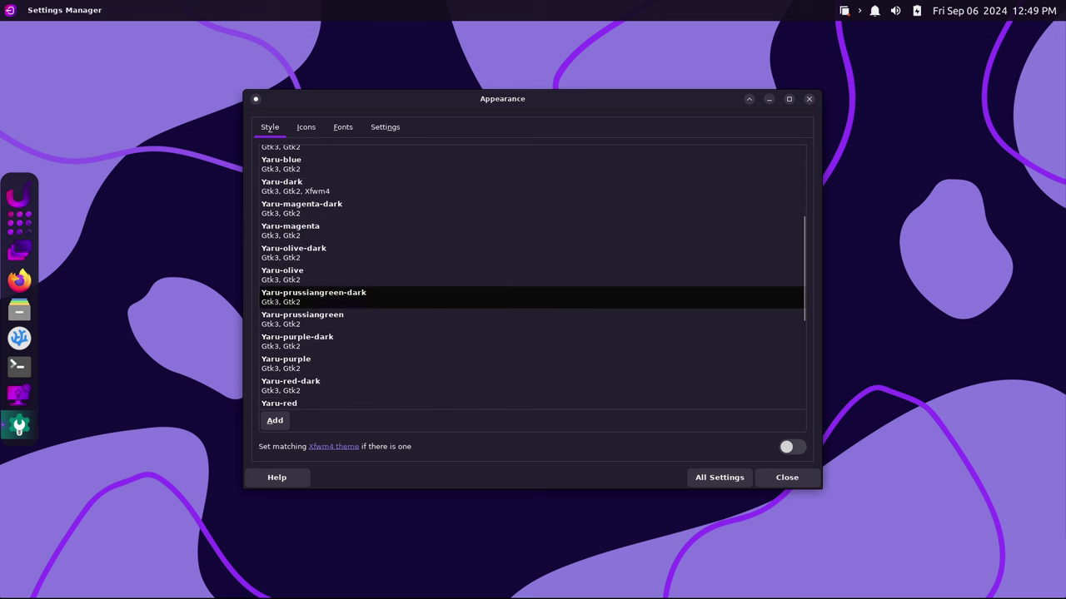
scroll(533, 299, "down", 9)
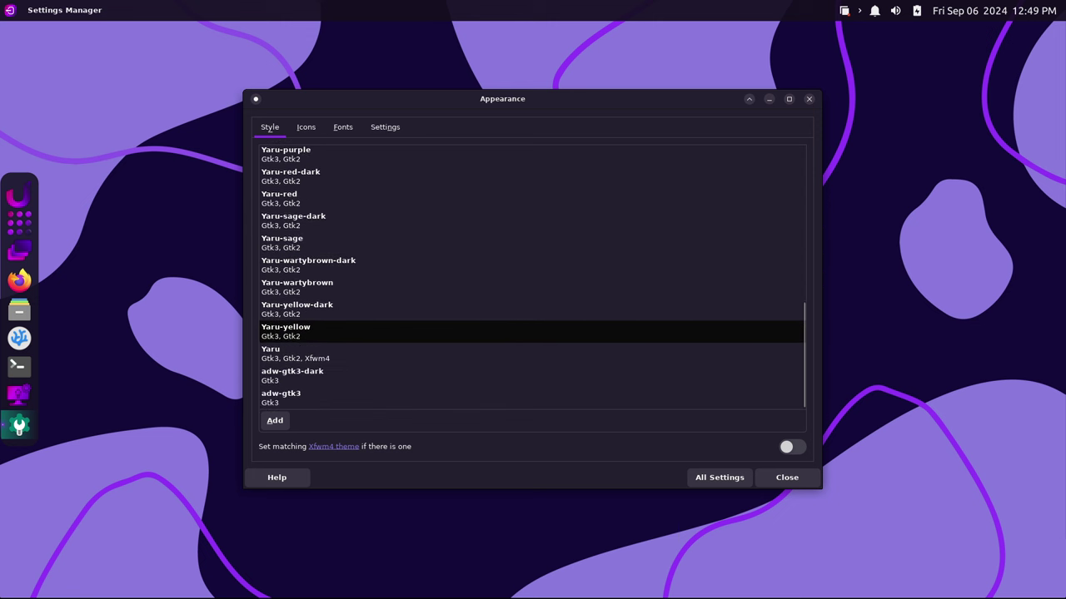
- Browse the icon themes, fonts and Settings options, then return to the Style theme list
left_click(306, 126)
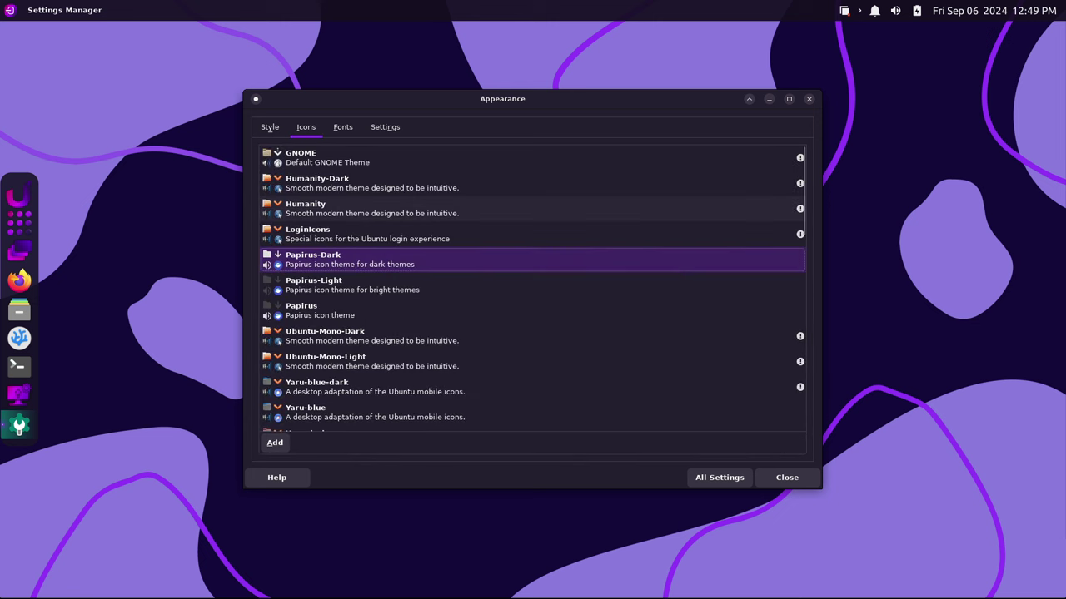
scroll(533, 259, "down", 11)
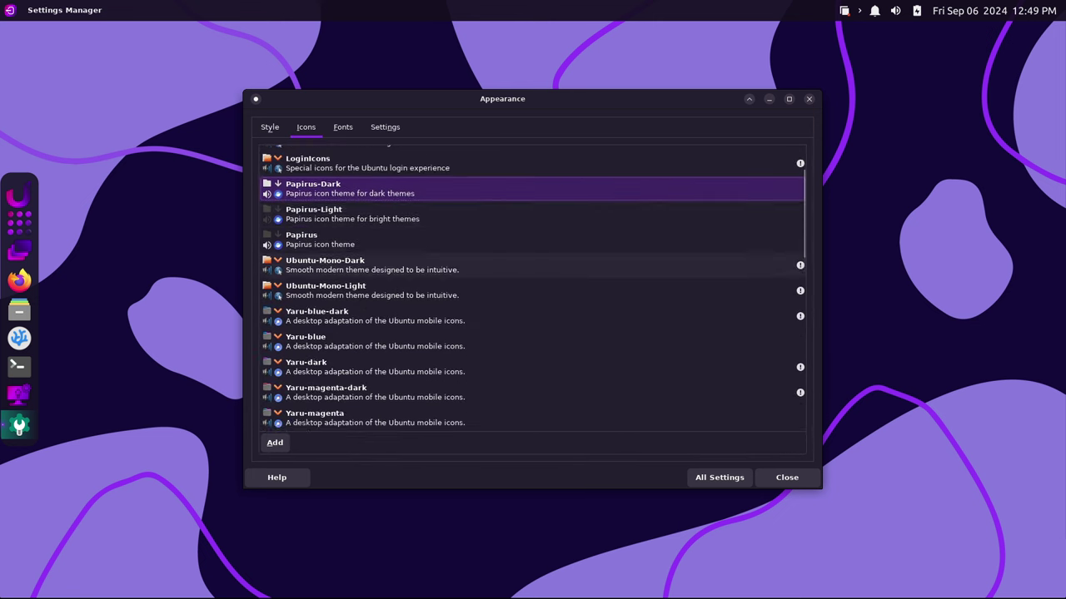
scroll(533, 258, "down", 10)
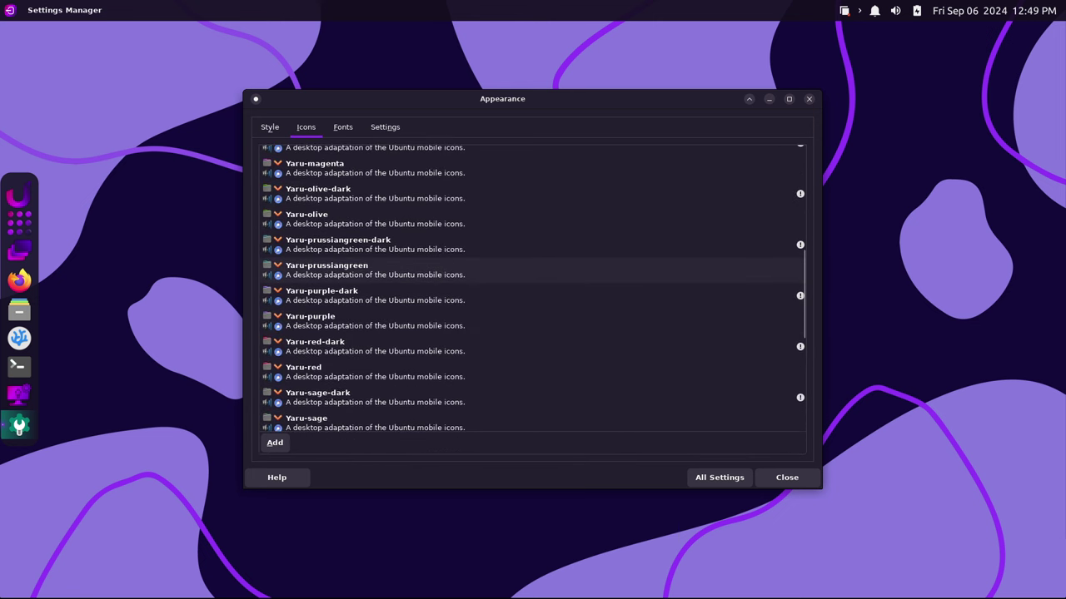
scroll(532, 263, "down", 3)
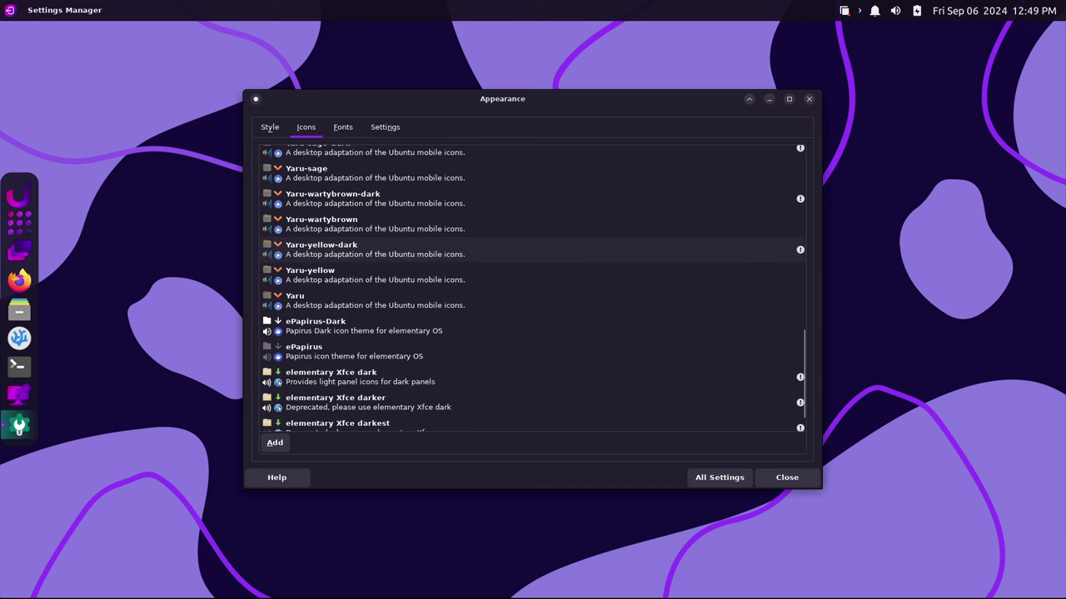
scroll(533, 287, "up", 12)
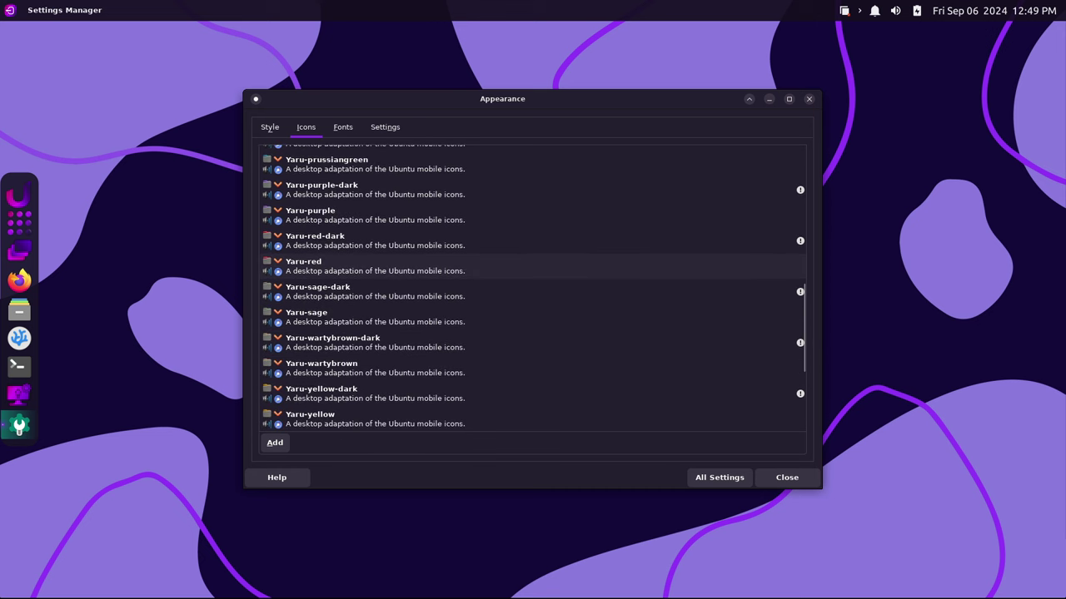
left_click(343, 126)
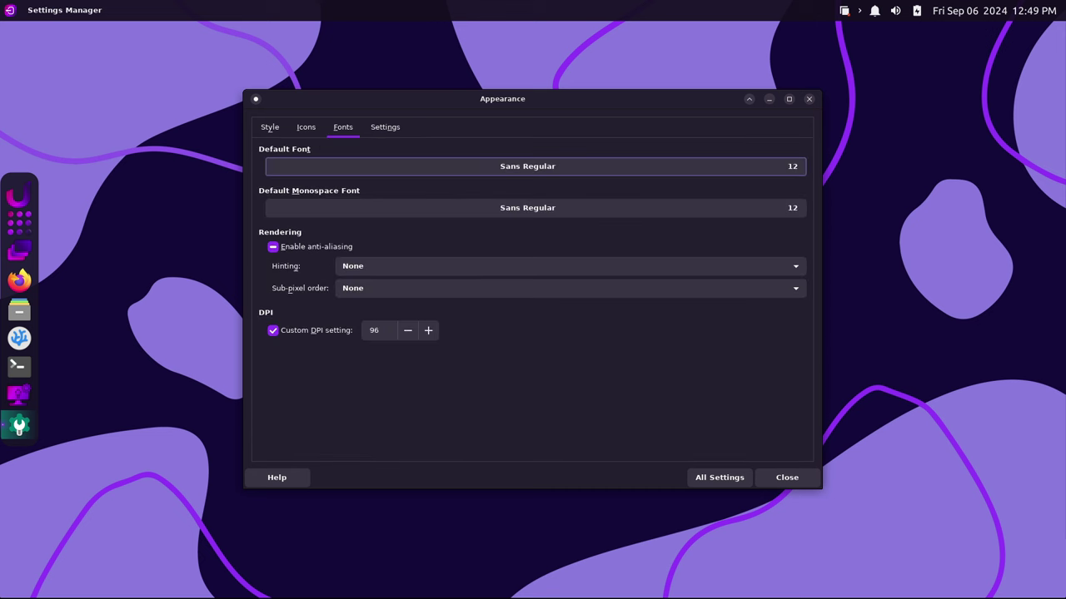
left_click(385, 126)
left_click(269, 126)
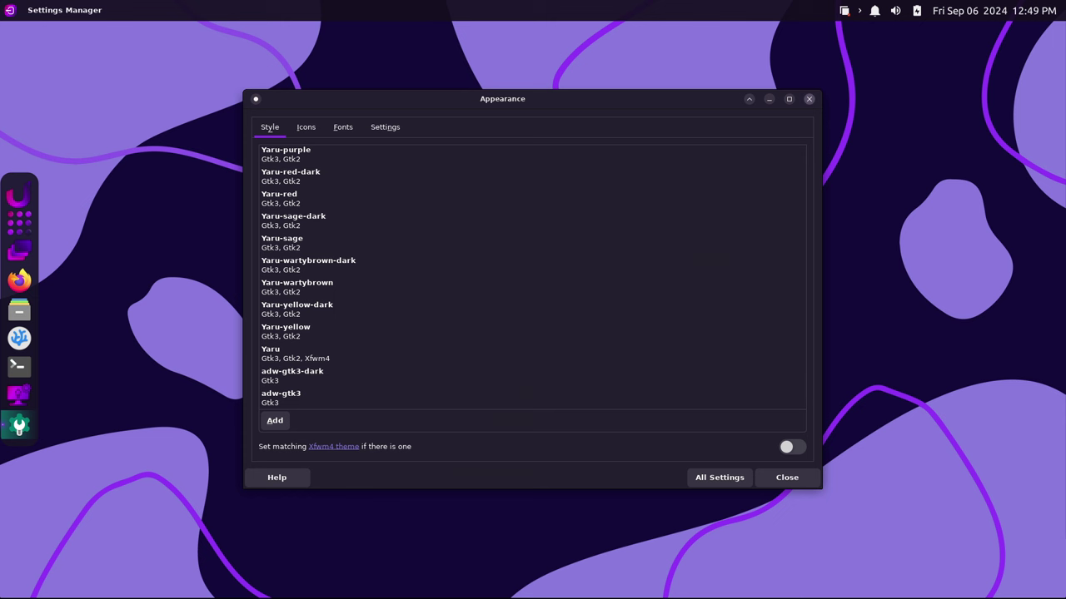
- Close Appearance, open and close Color Profiles, then expand Application Themes in Kvantum Manager
key("Escape")
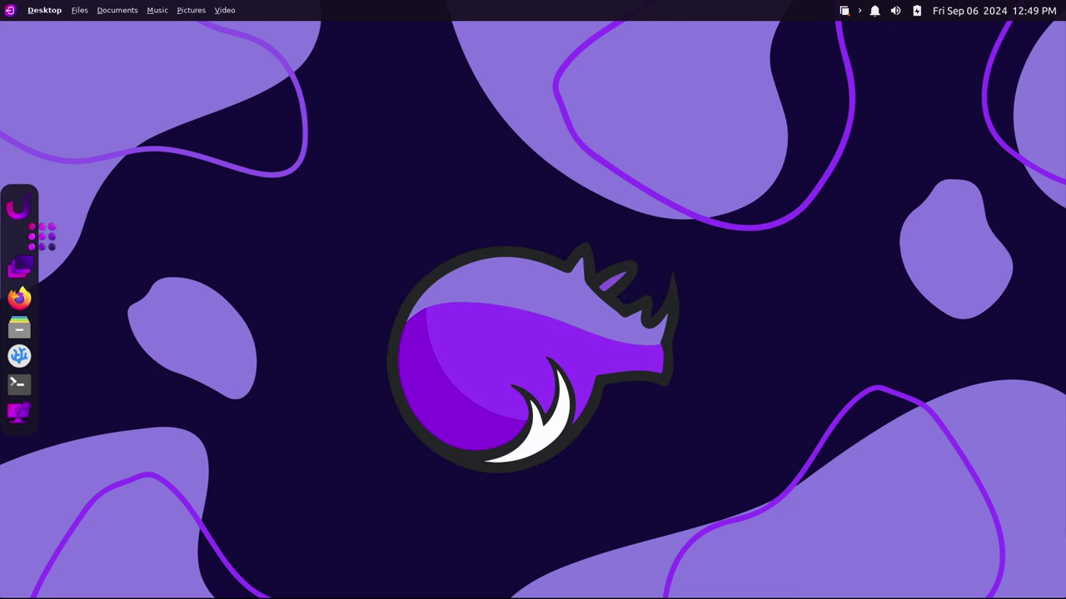
key("super")
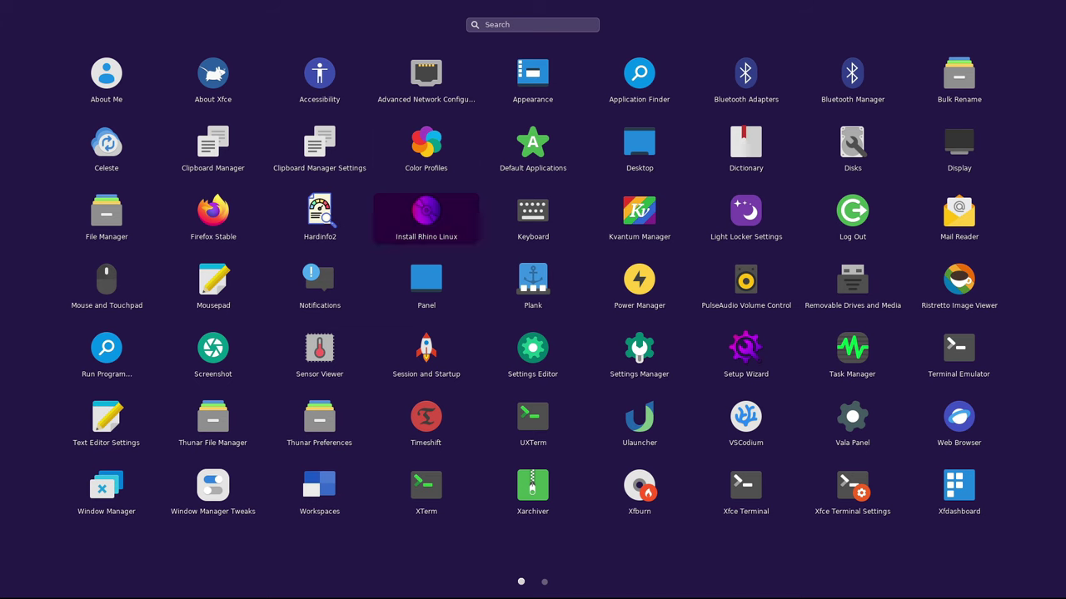
left_click(426, 143)
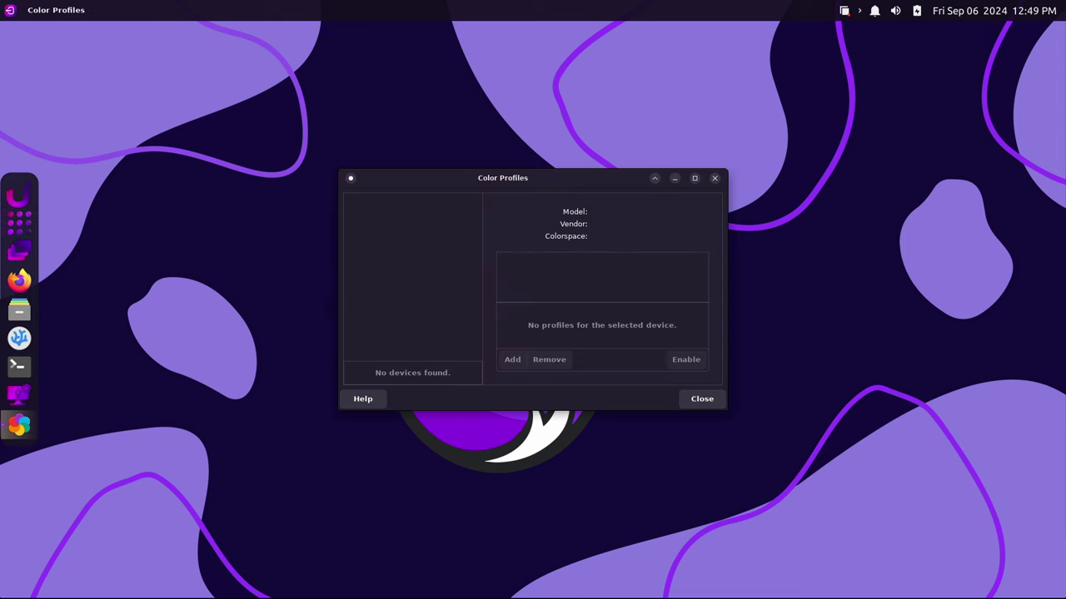
left_click(702, 399)
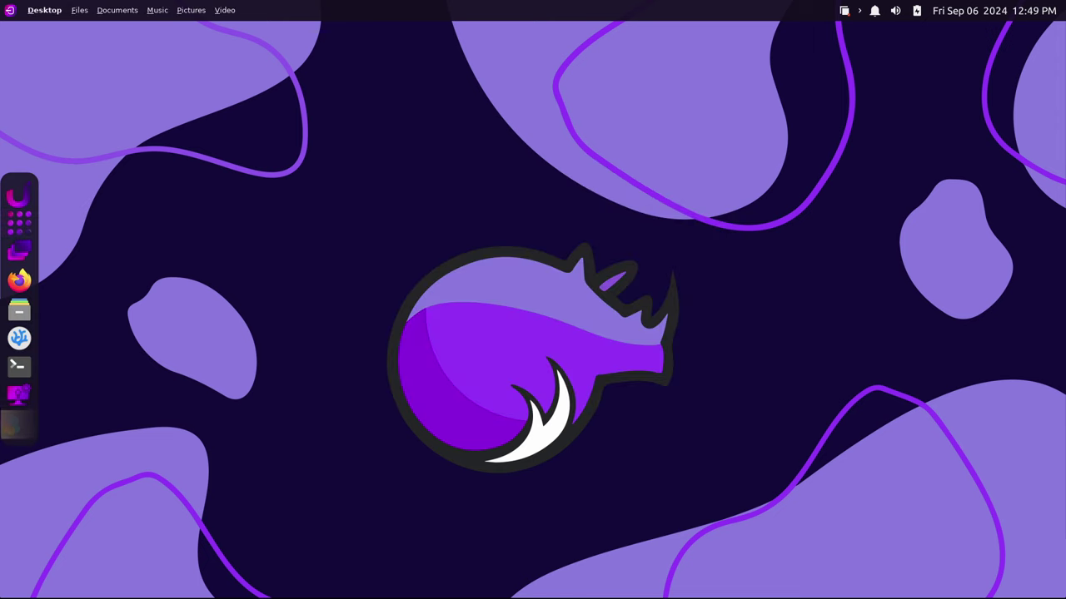
key("super")
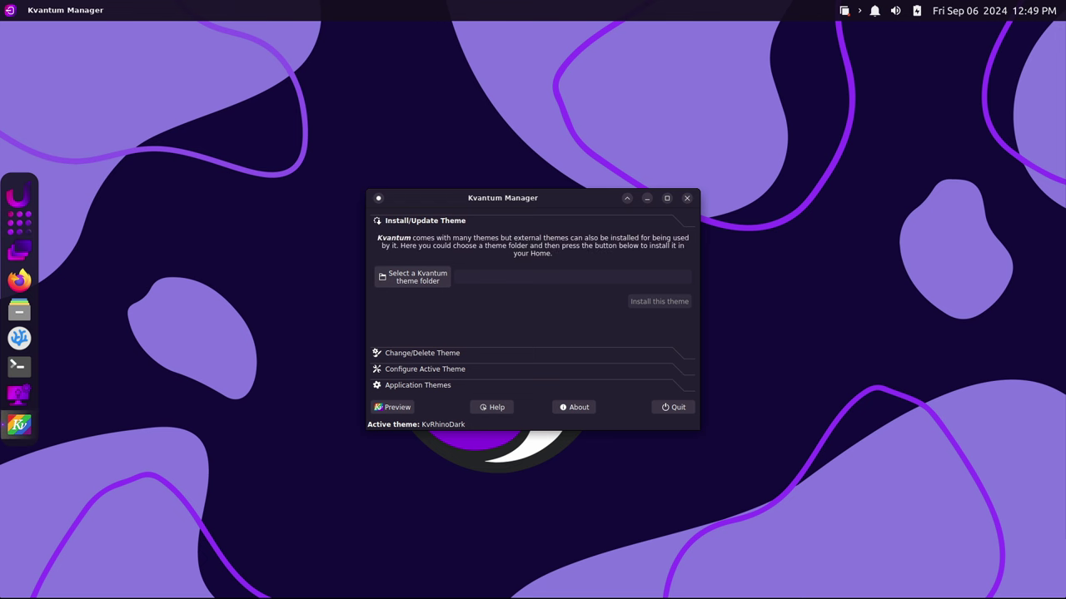
left_click(418, 384)
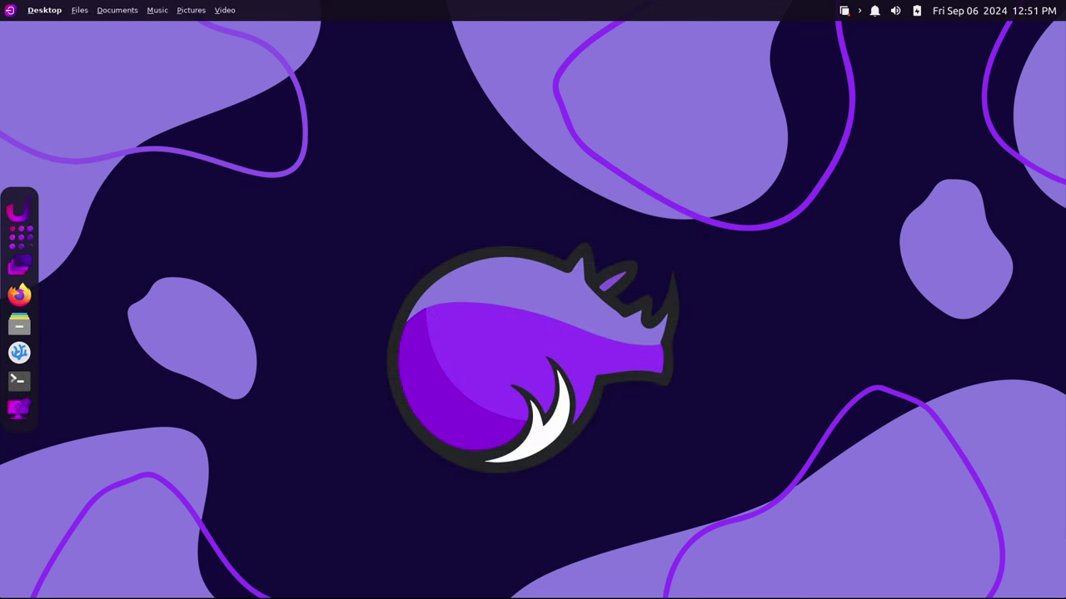
- Launch the Setup Wizard by searching 'setu' in the app grid and begin its first step
left_click(20, 237)
key("Up")
type("setu")
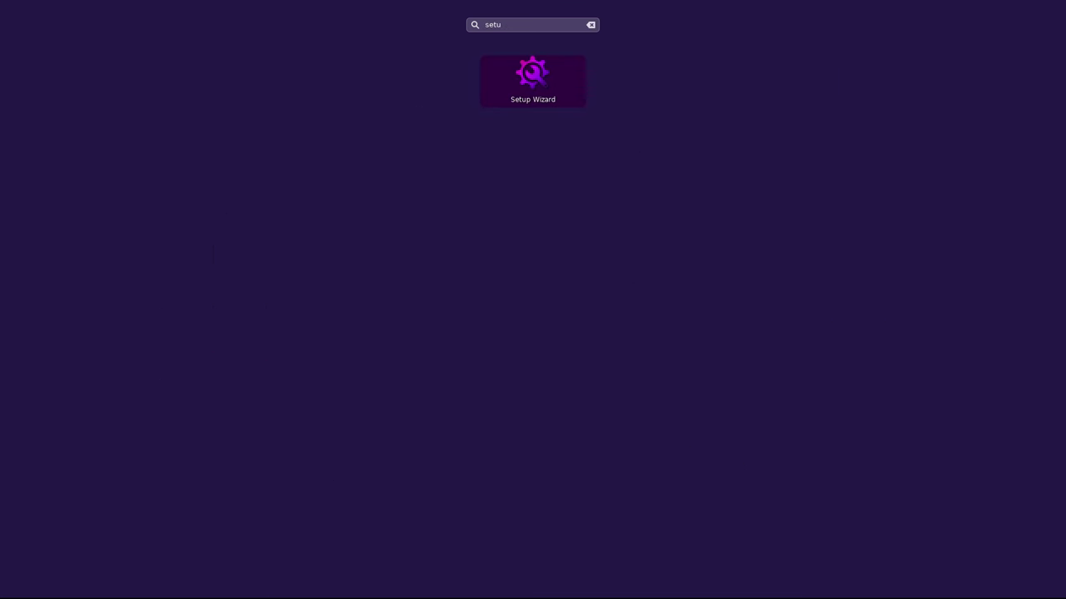
key("Return")
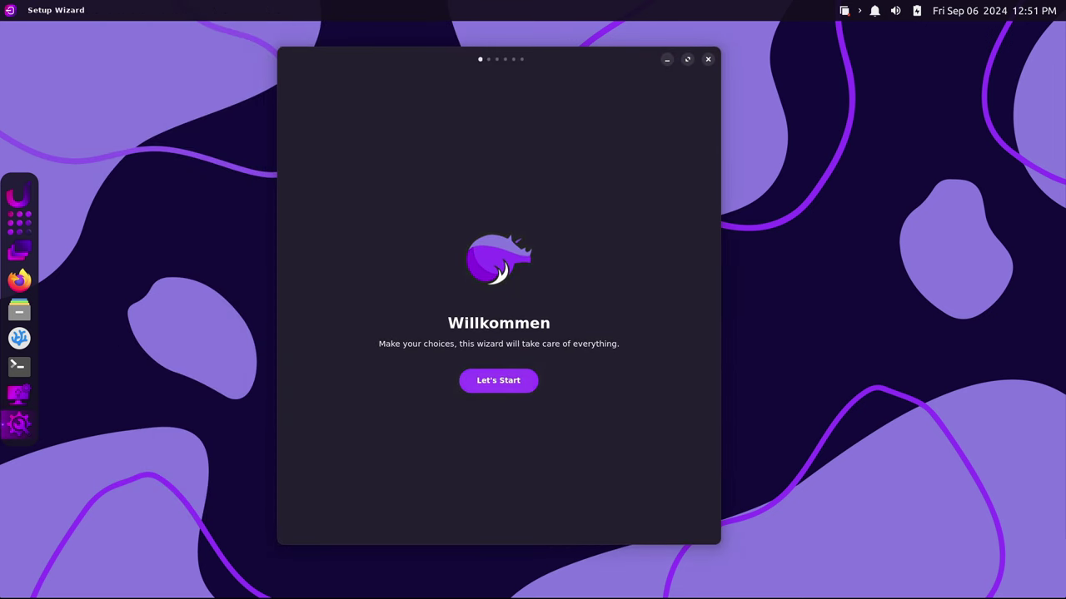
key("Return")
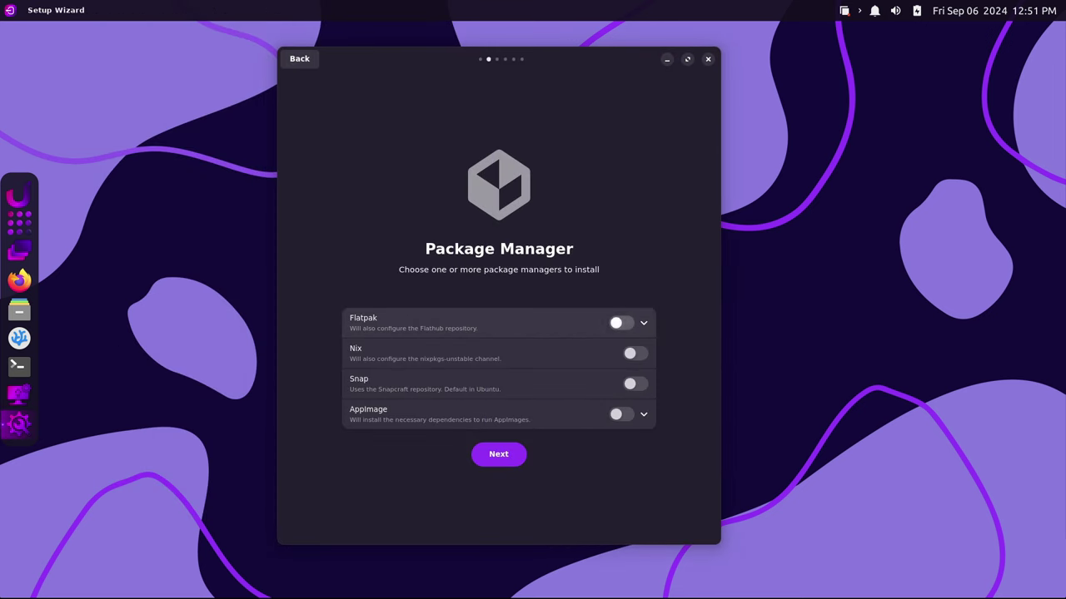
- Toggle Flatpak, Flatseal and Nix on and back off, and reveal AppImage's AM option
key("Return")
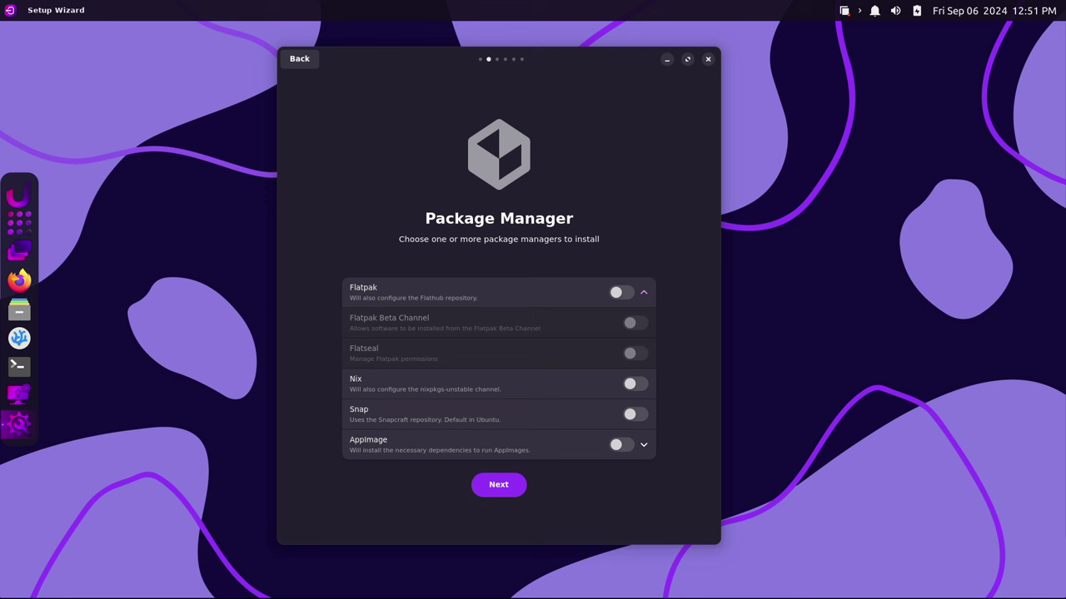
key("space")
key("Tab")
key("Tab")
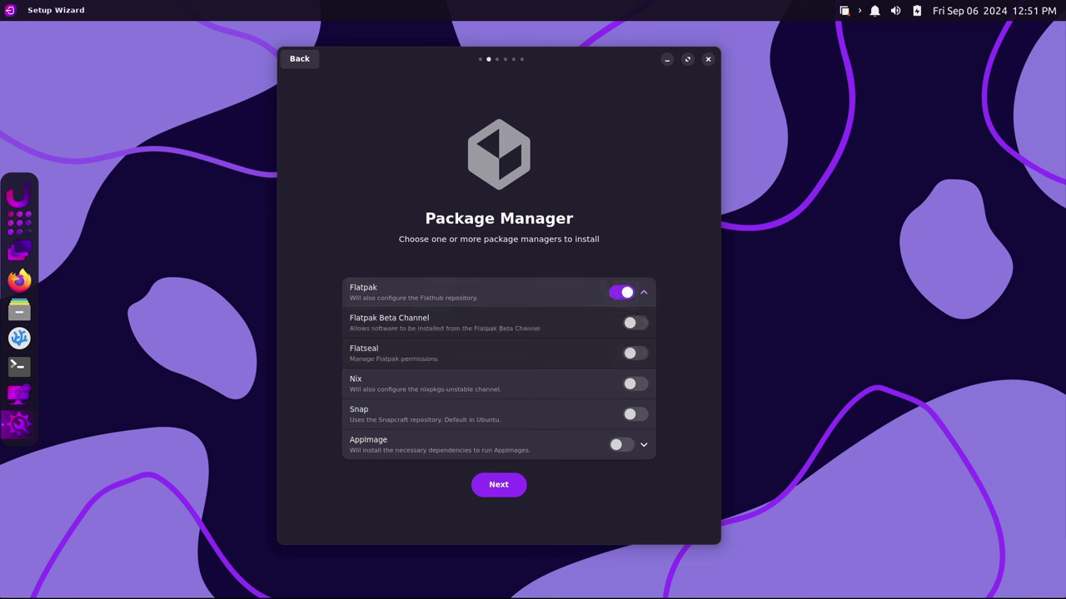
key("space")
key("space")
key("shift+Tab")
key("shift+Tab")
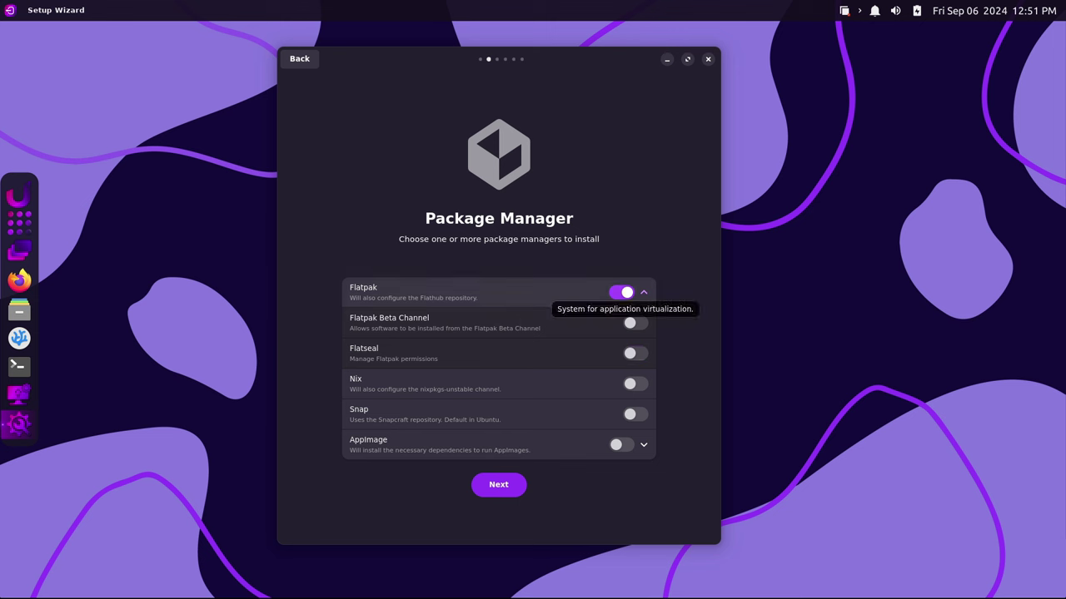
key("space")
key("Tab")
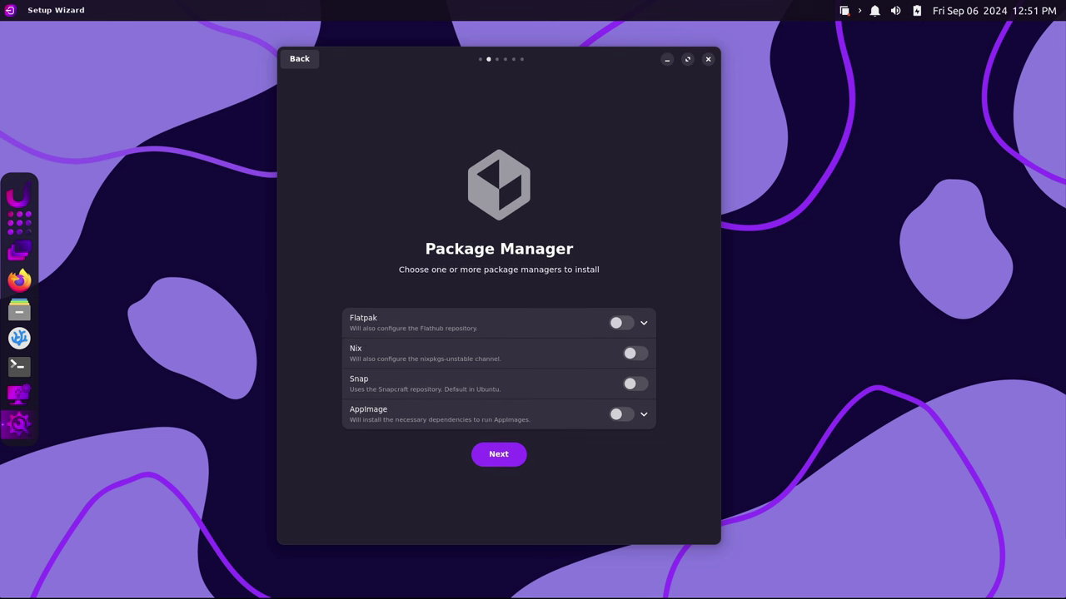
key("space")
key("space")
key("Tab")
key("Tab")
key("space")
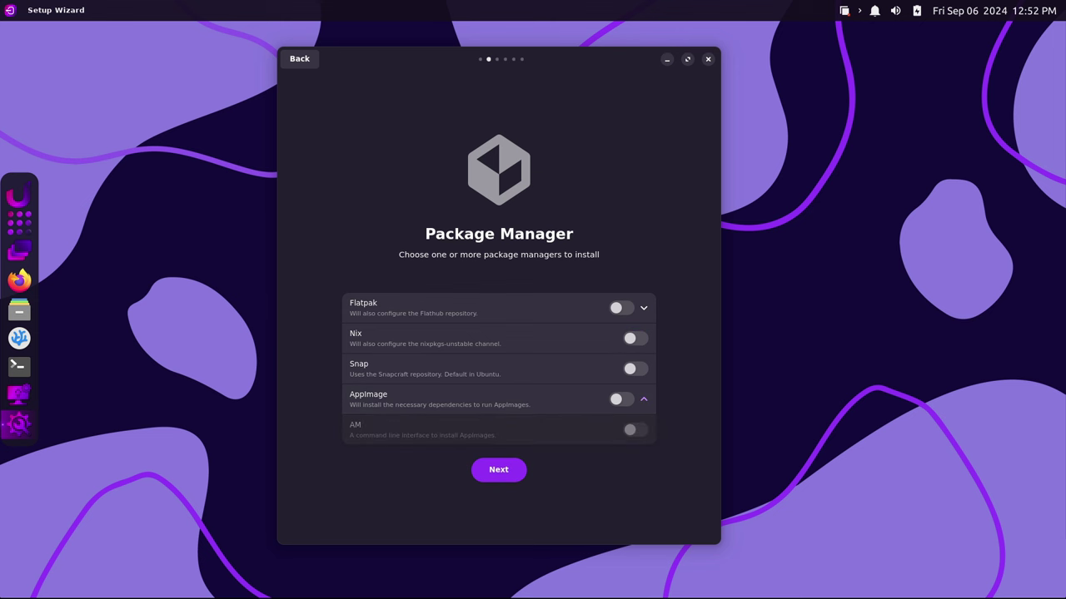
key("space")
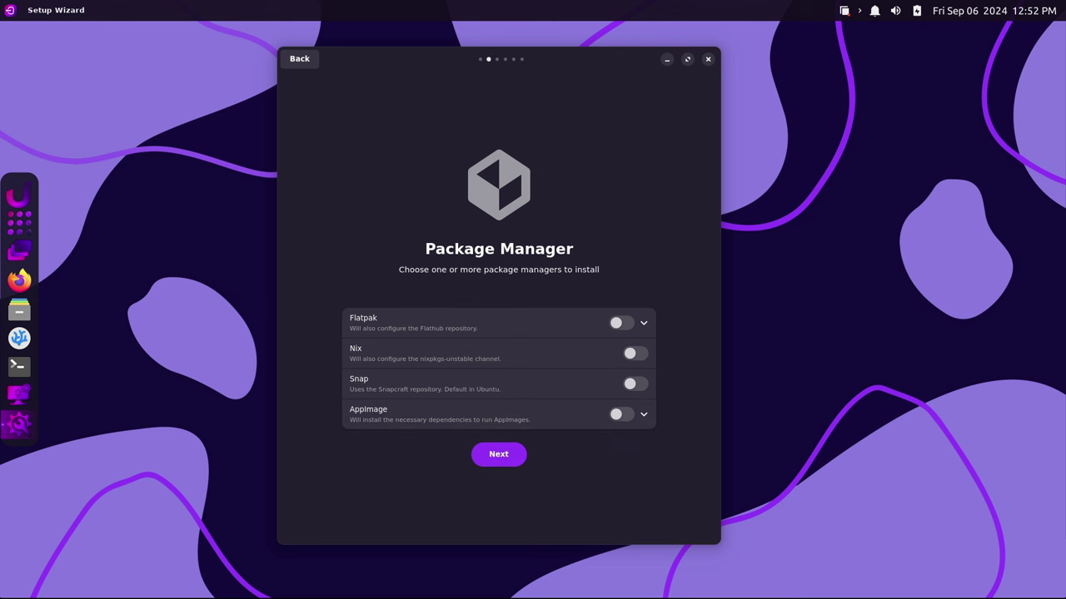
- Advance to the Containerization step and enable Docker, Podman and Distrobox
key("Tab")
key("Return")
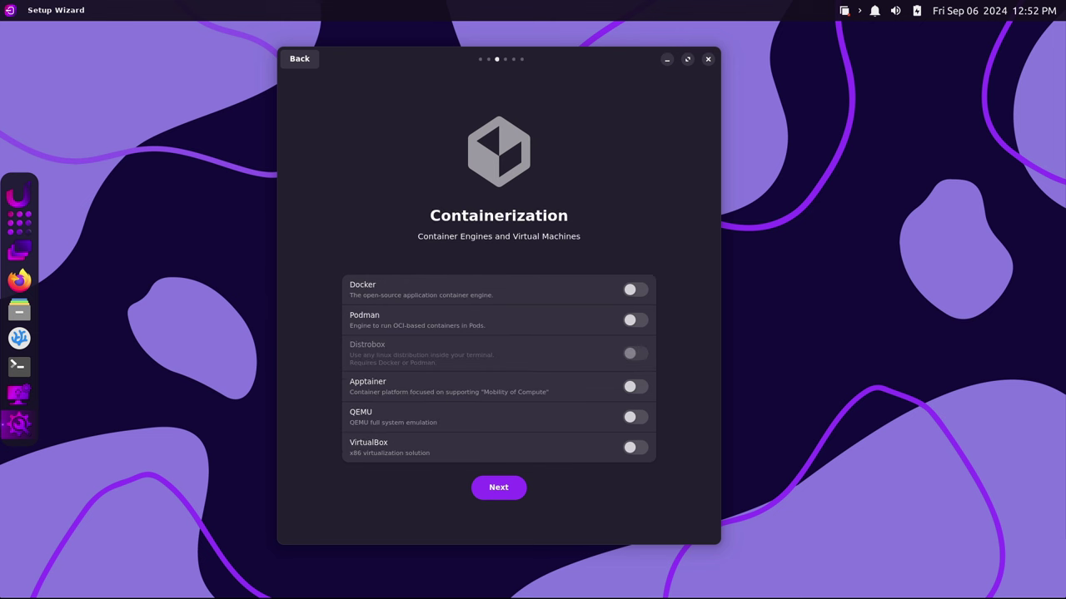
key("Tab")
key("space")
key("Tab")
key("space")
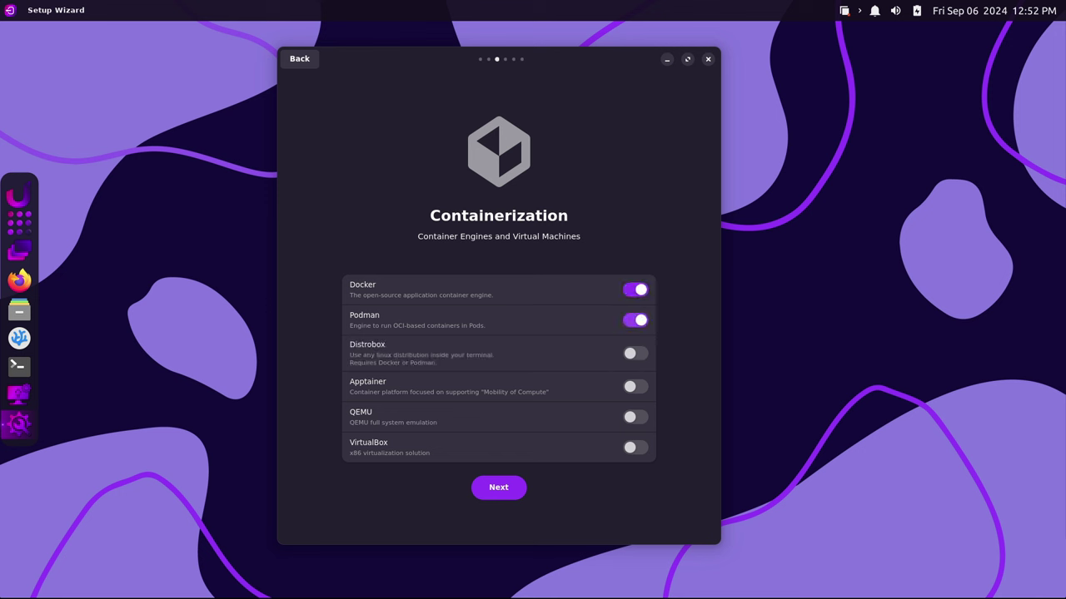
key("Tab")
key("space")
- Enable Apptainer, QEMU and VirtualBox as well
key("Tab")
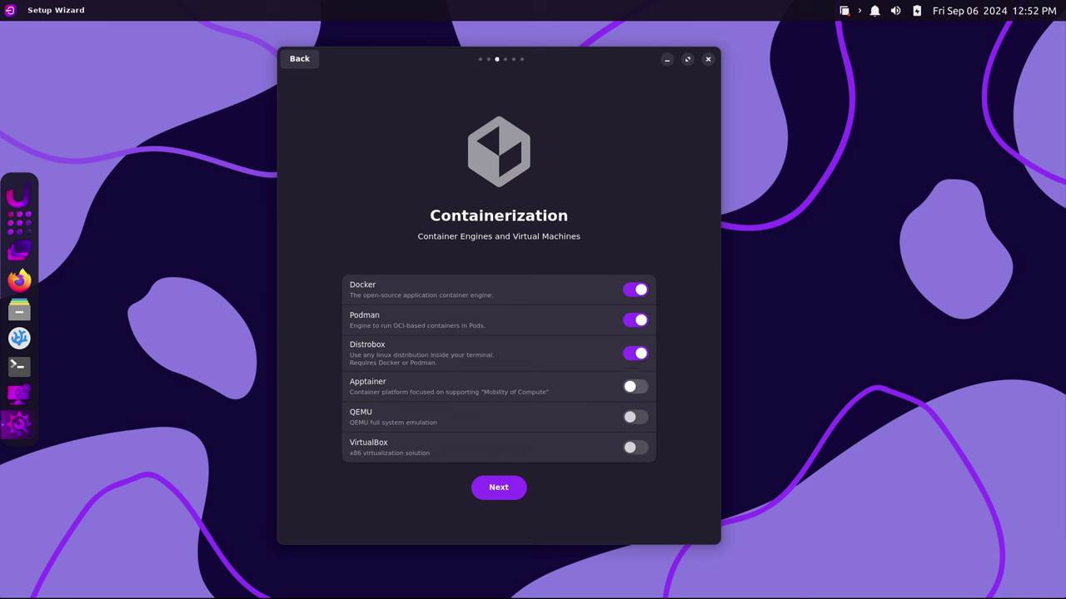
key("space")
key("Tab")
key("space")
key("Tab")
key("space")
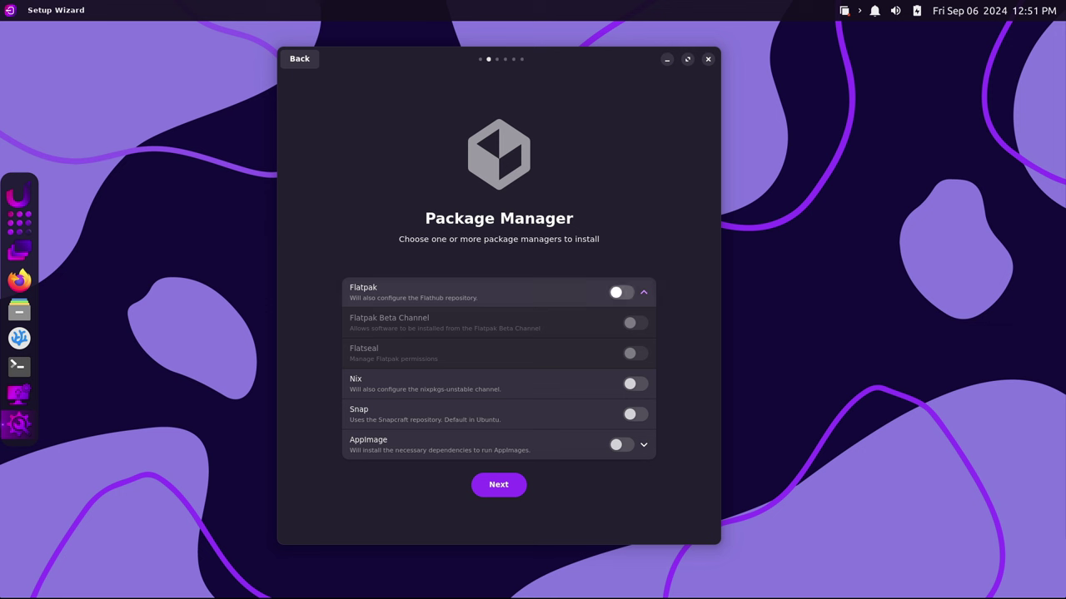
- Turn Flatpak, Flatseal and Nix on then off again, and expand AppImage to show AM
left_click(621, 293)
left_click(635, 353)
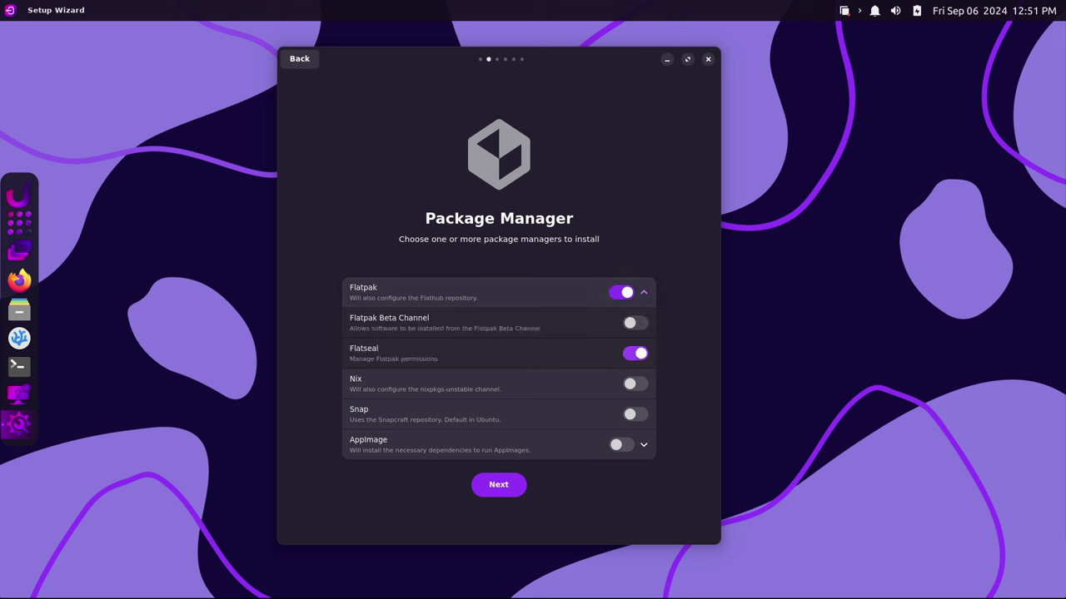
left_click(635, 353)
left_click(621, 292)
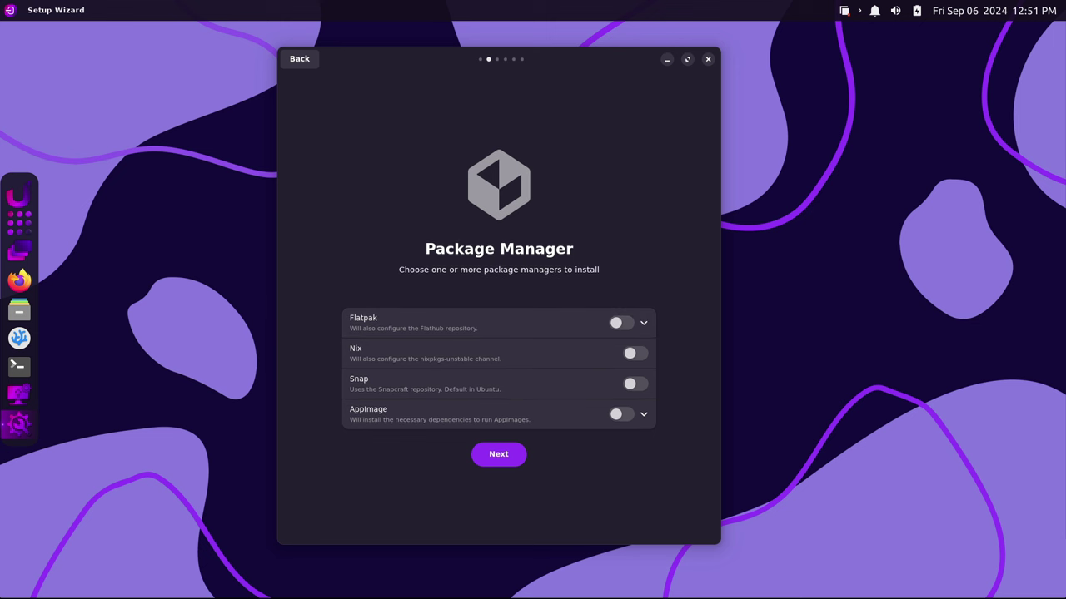
left_click(635, 353)
left_click(635, 353)
left_click(644, 414)
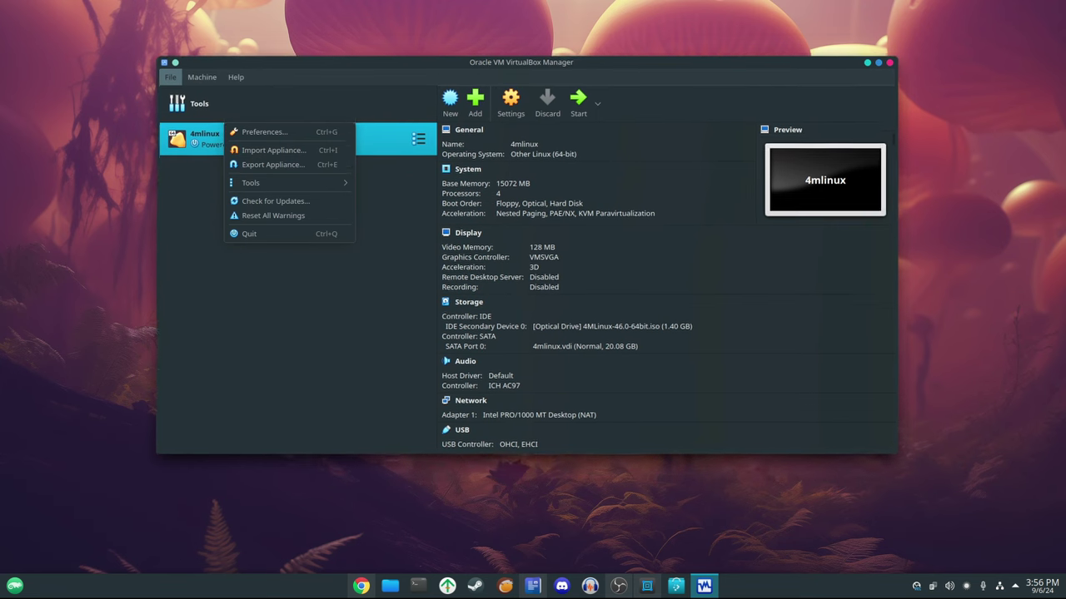
key("Escape")
key("alt+h")
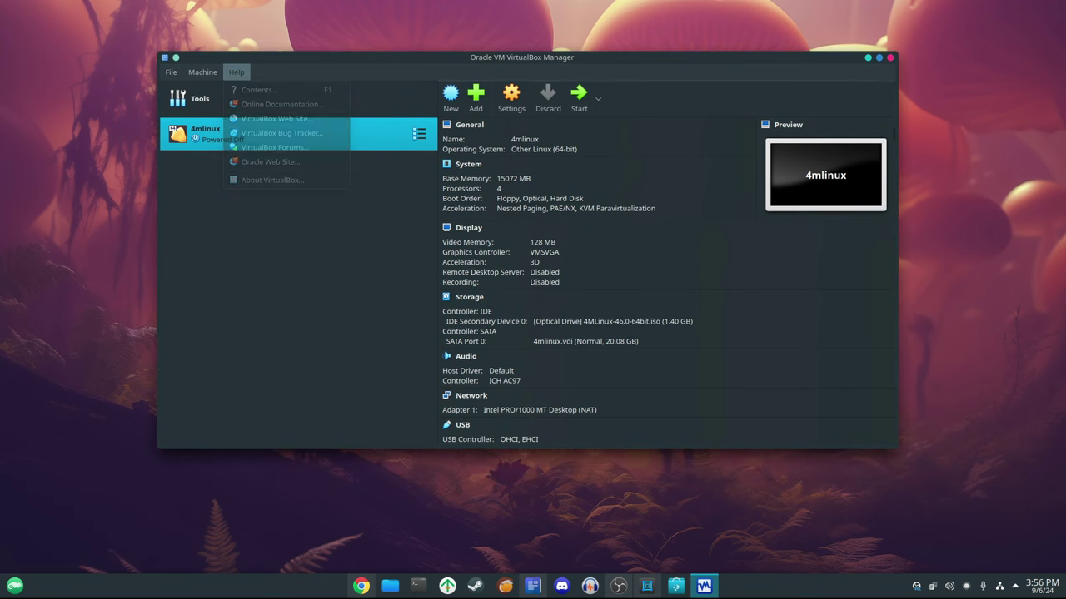
key("Down")
key("Up")
key("Return")
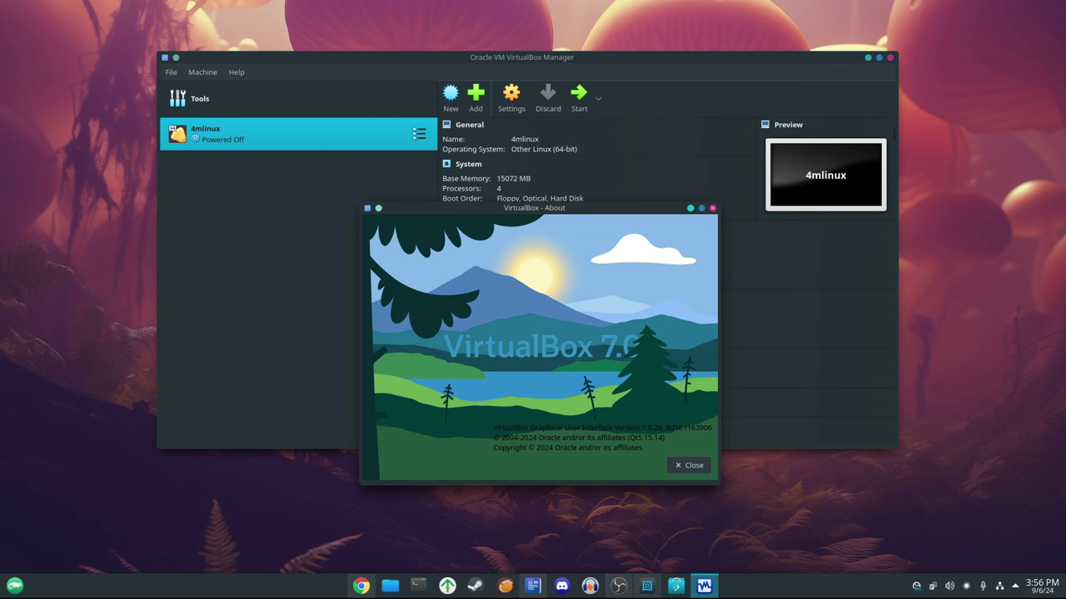
key("Escape")
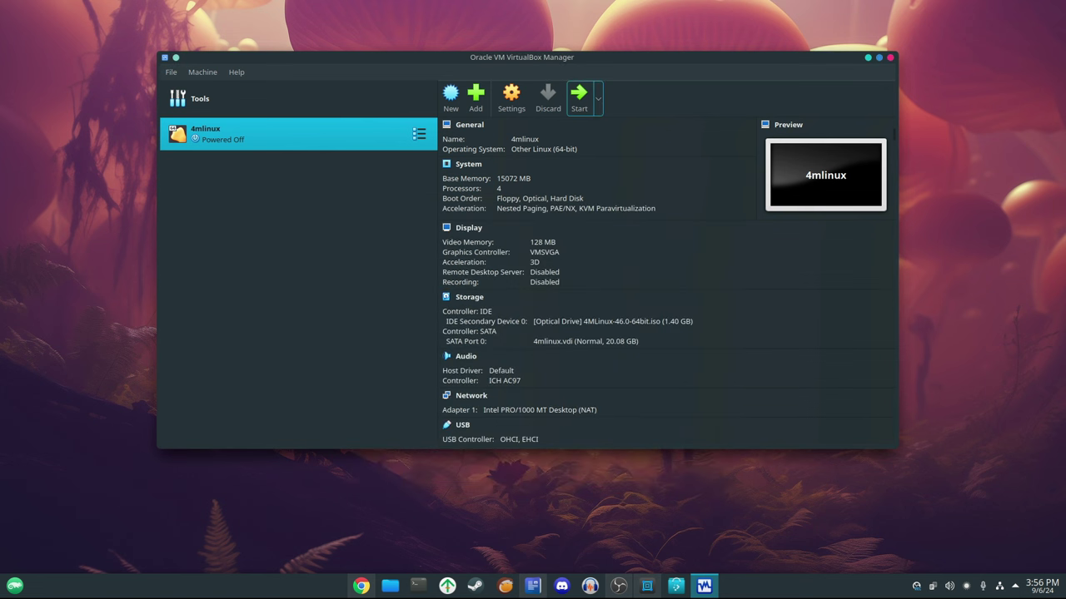
- Check the 4mlinux machine's start options, then start a full system upgrade from Your System
left_click(597, 99)
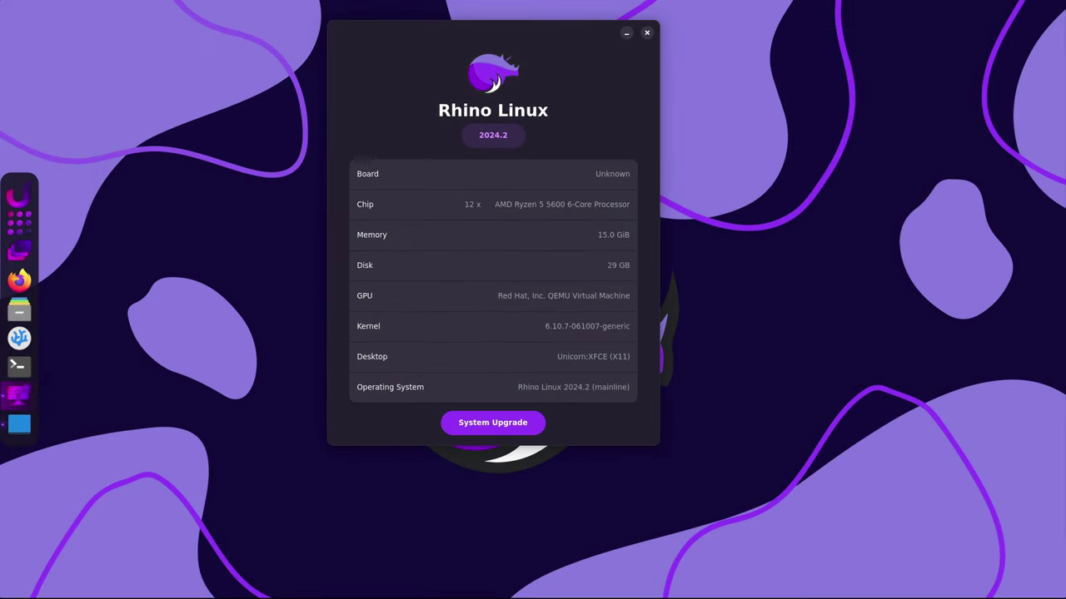
left_click(492, 422)
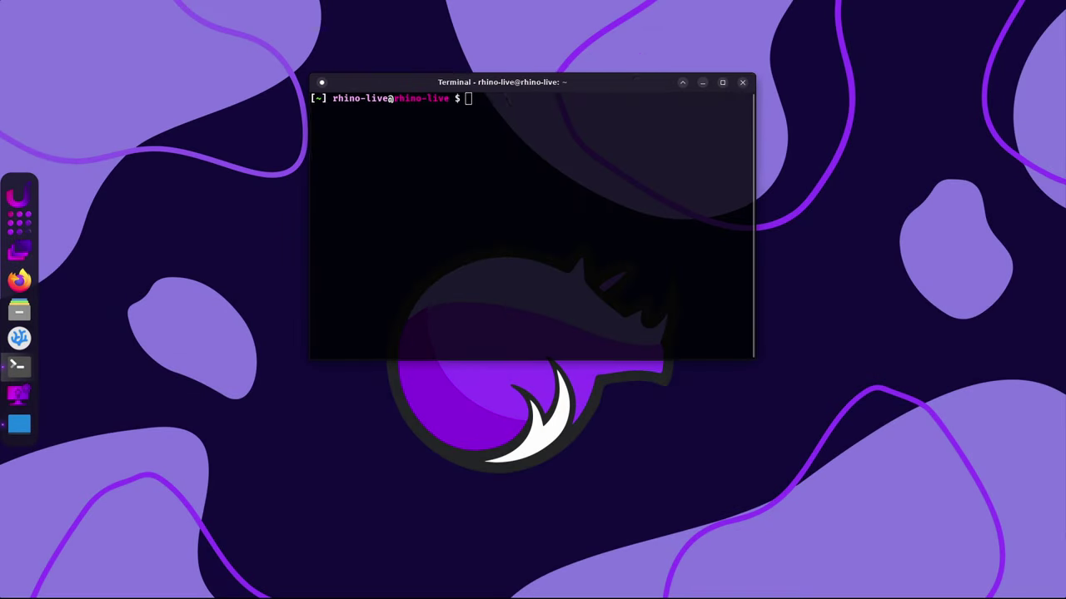
- Run 'uname -a' and 'uname -r' to show kernel 6.10.7-061007-generic
type("uname -a")
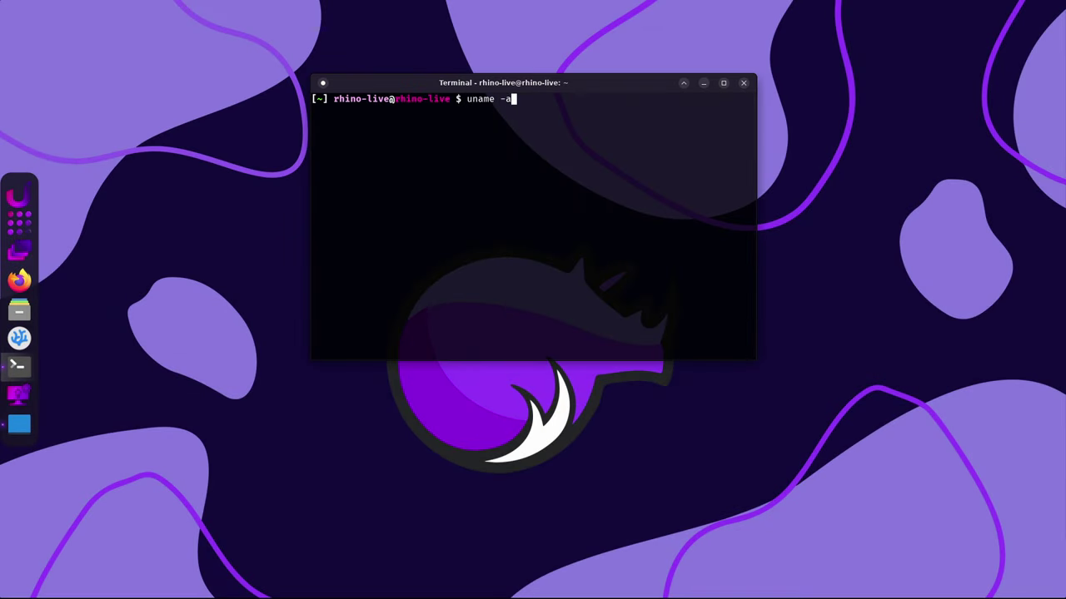
key("Return")
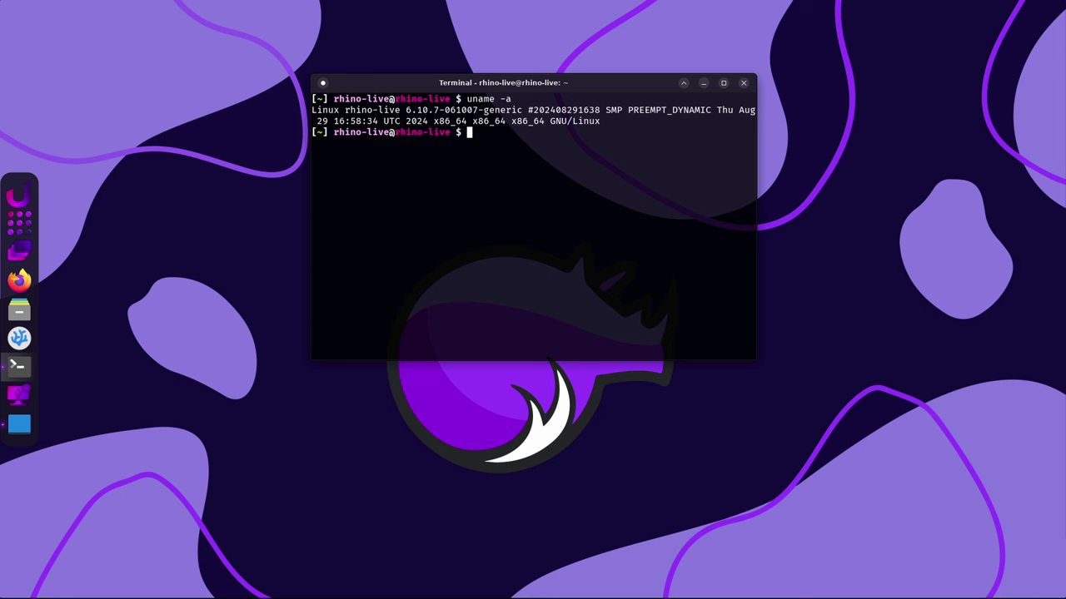
type("uname -r")
key("Return")
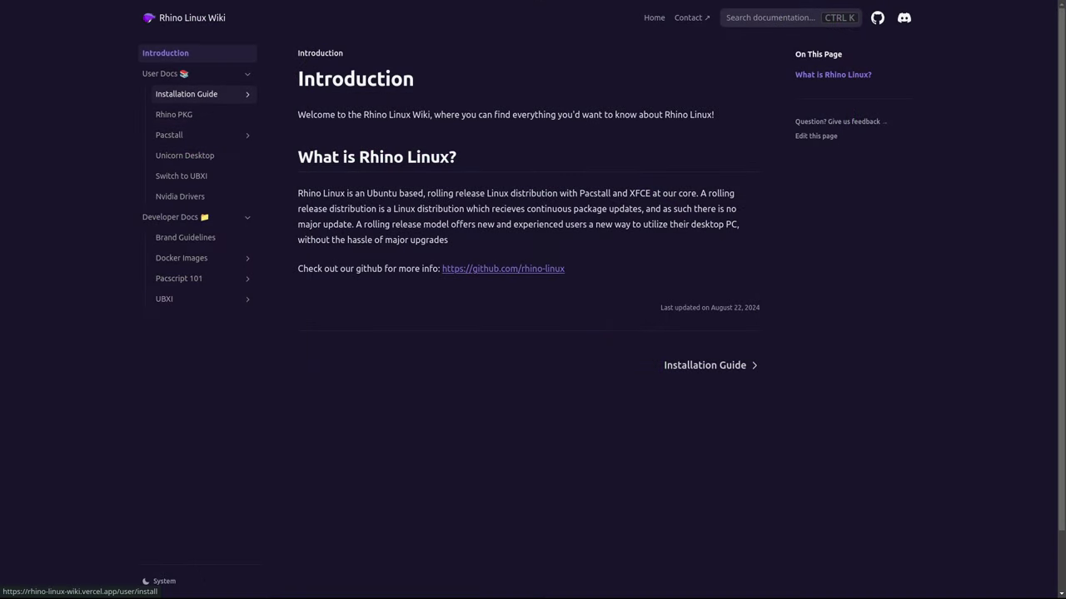
- Visit the Installation Guide, ISO/Live Image, Pine64, Raspberry Pi and Post-Install wiki pages
left_click(186, 94)
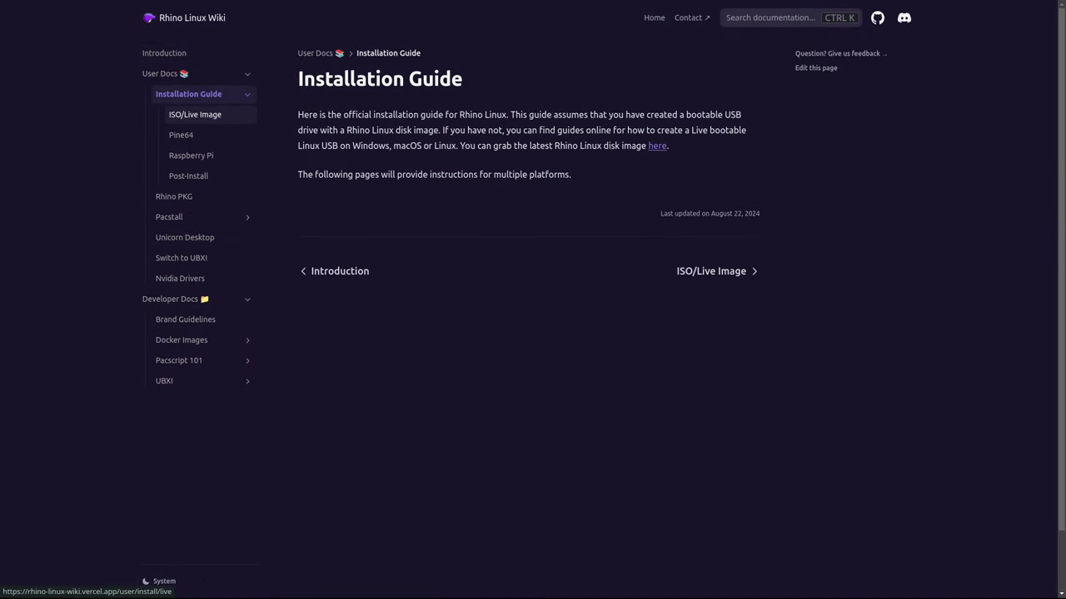
left_click(195, 114)
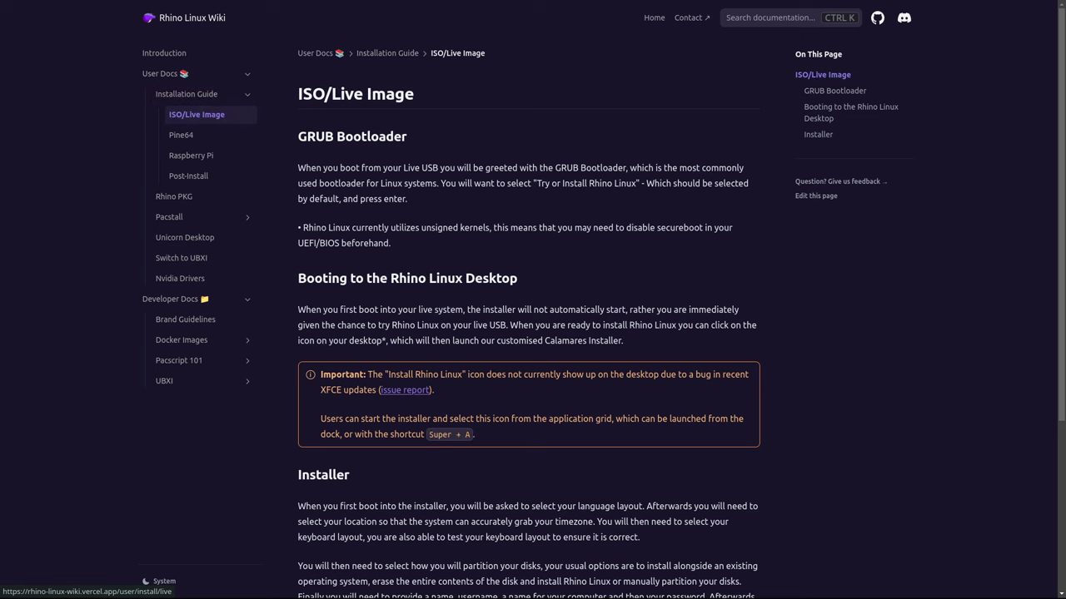
scroll(528, 333, "down", 3)
scroll(529, 333, "up", 3)
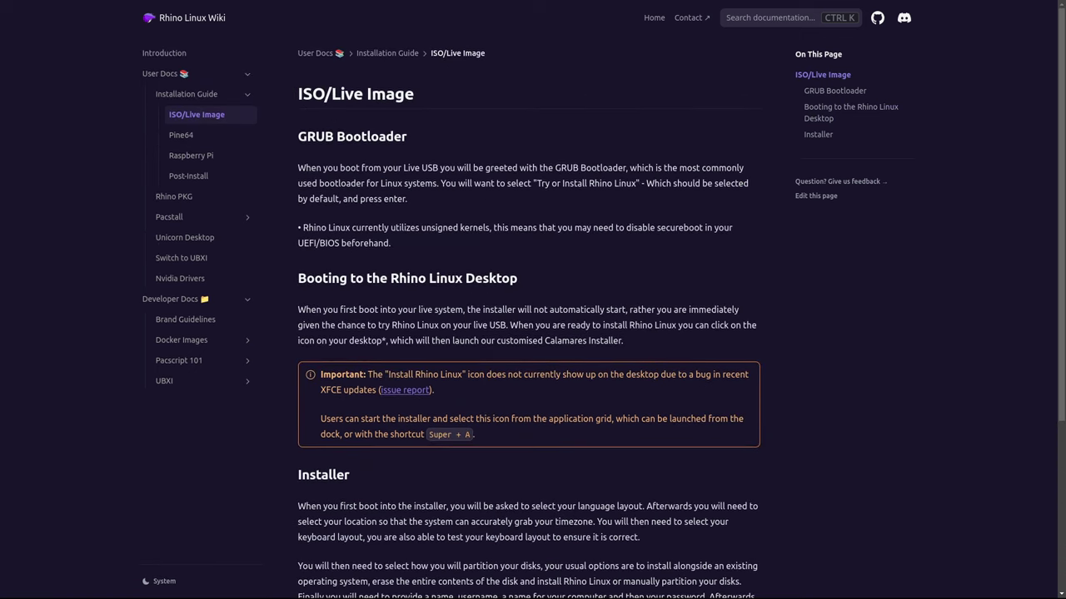
left_click(181, 135)
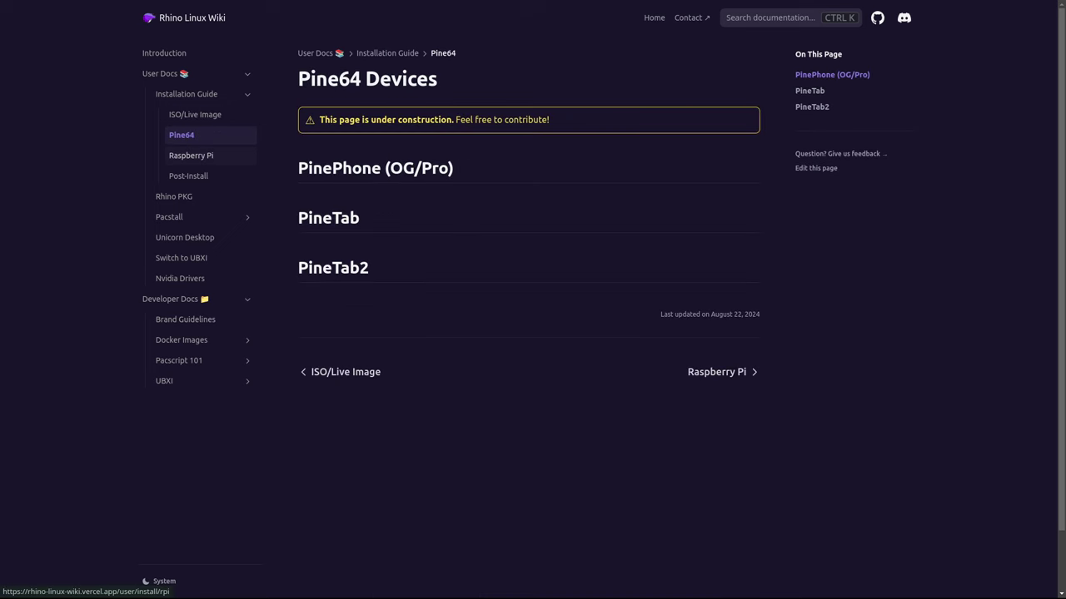
left_click(191, 155)
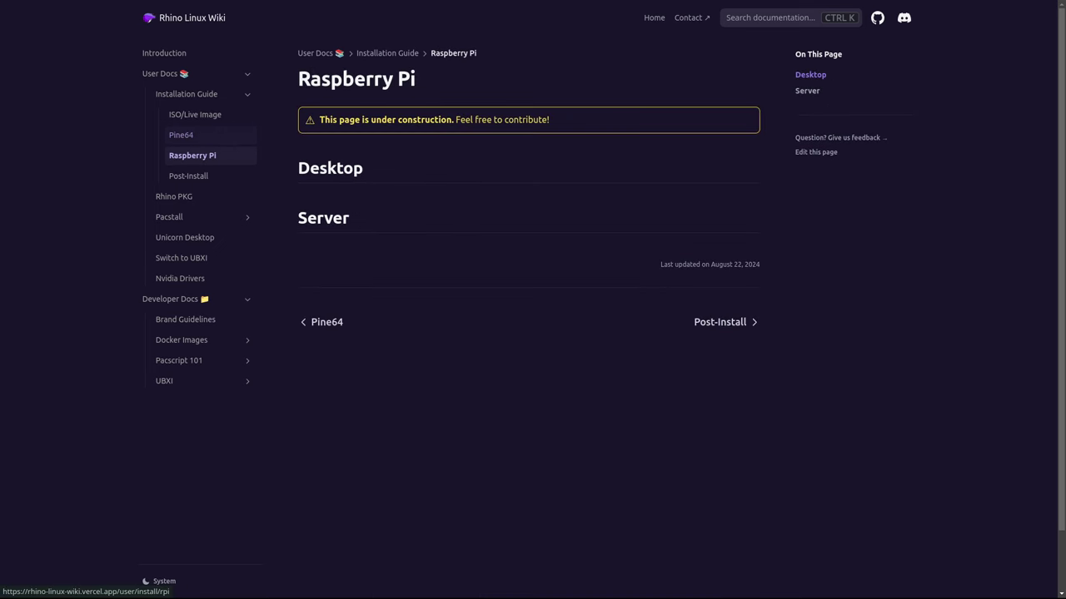
left_click(189, 175)
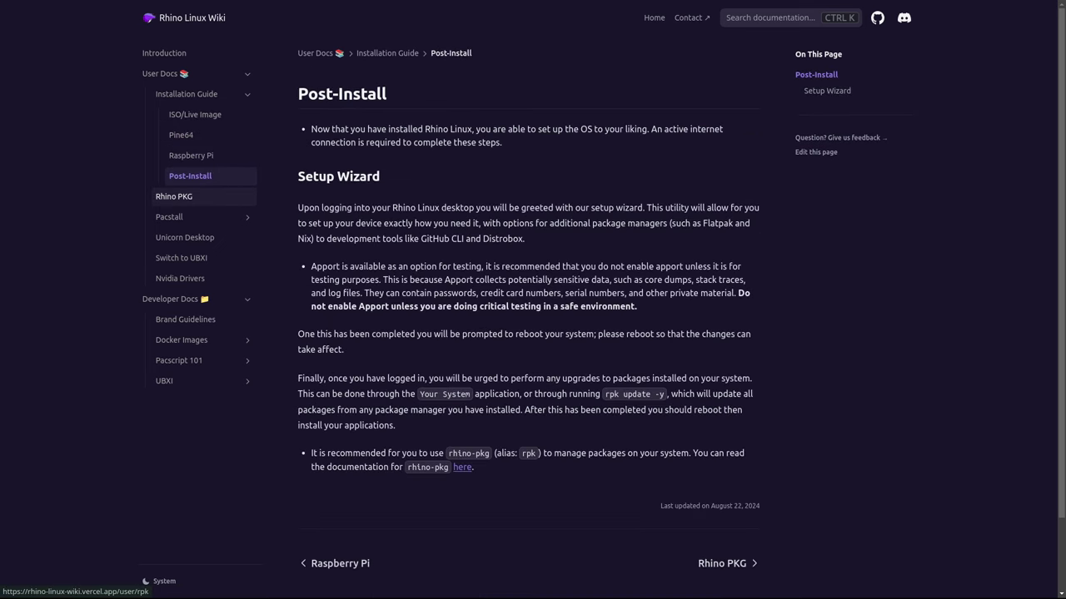
- Read the Rhino PKG docs, then the Pacstall, Commands and Management Files pages
left_click(174, 197)
scroll(533, 333, "down", 5)
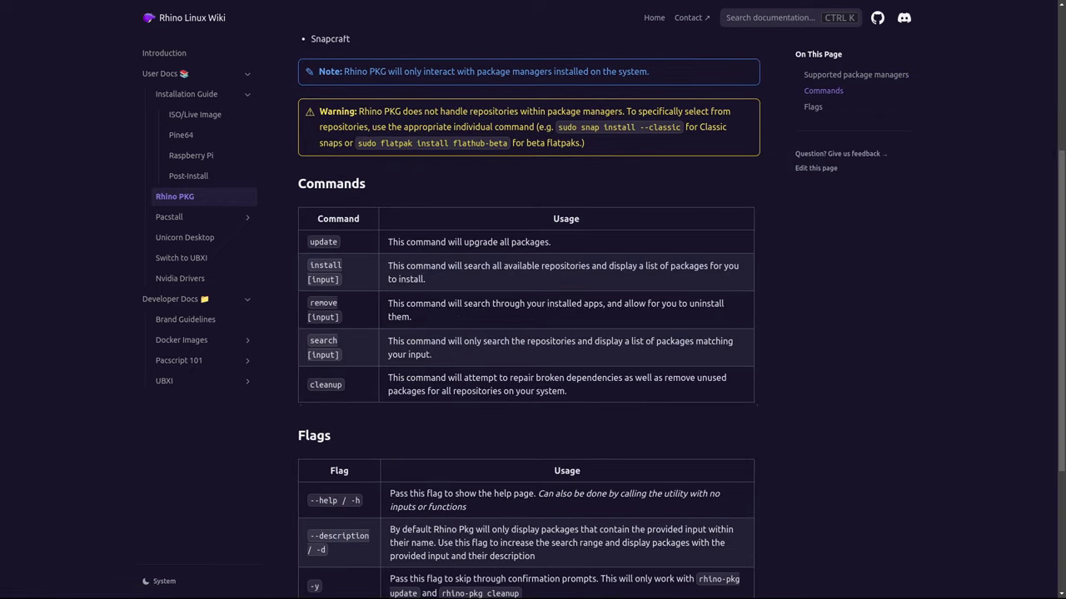
scroll(532, 317, "up", 3)
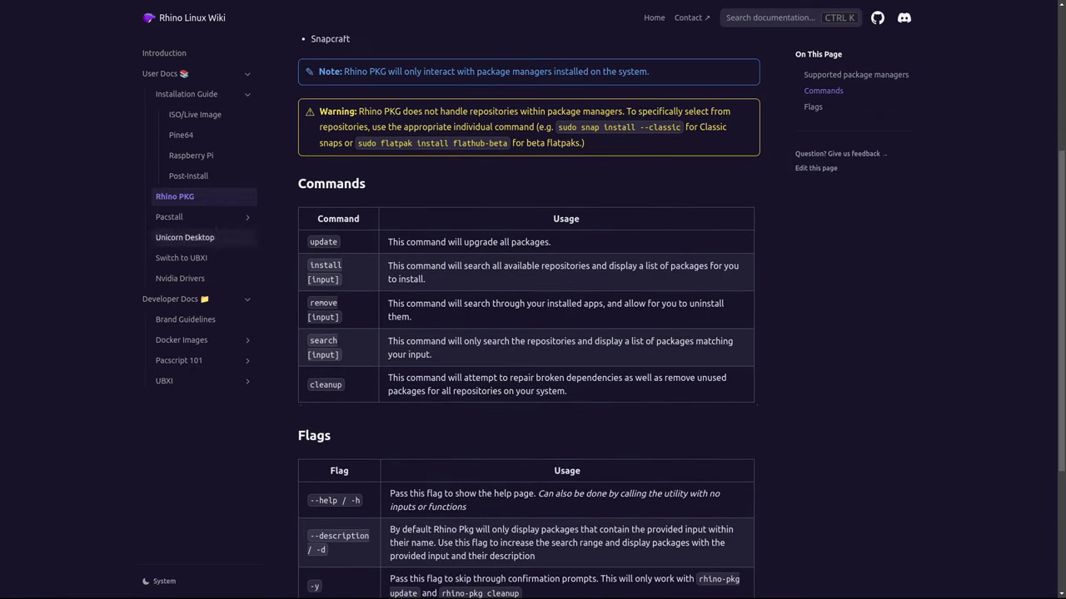
left_click(170, 217)
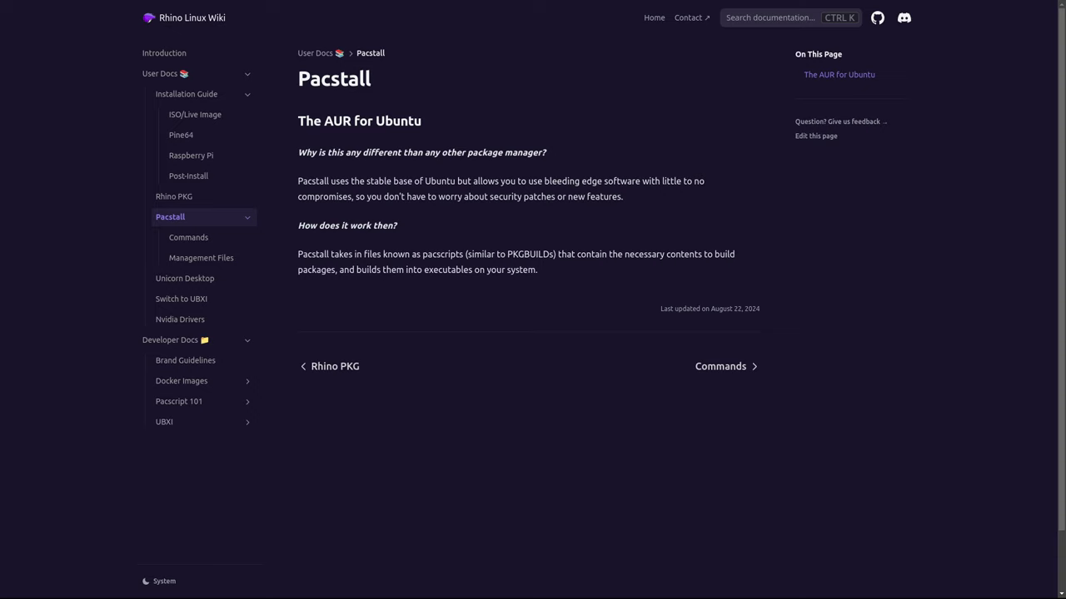
left_click(188, 238)
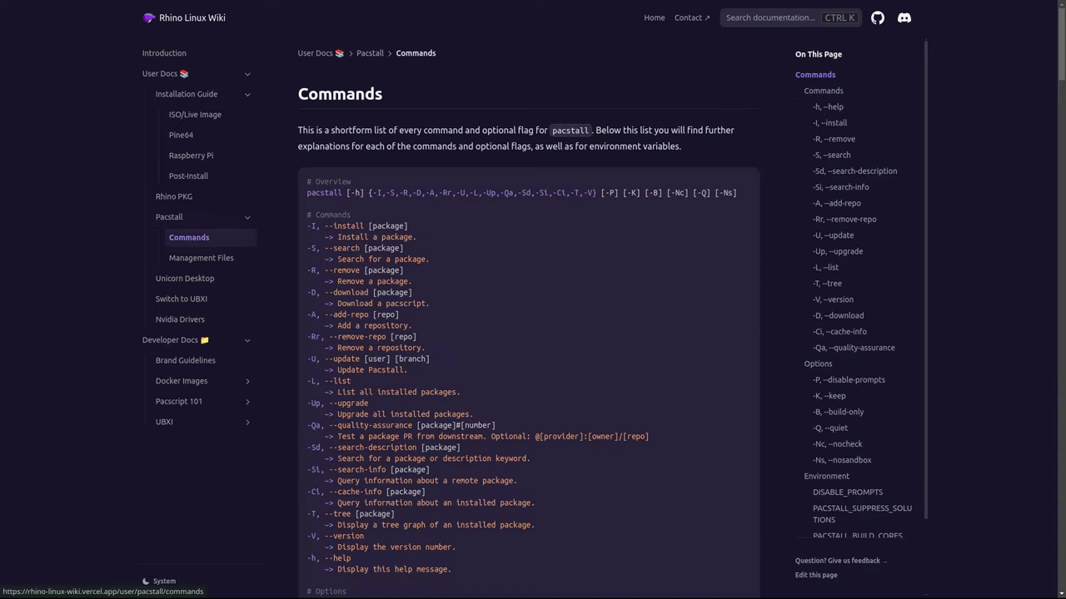
left_click(200, 258)
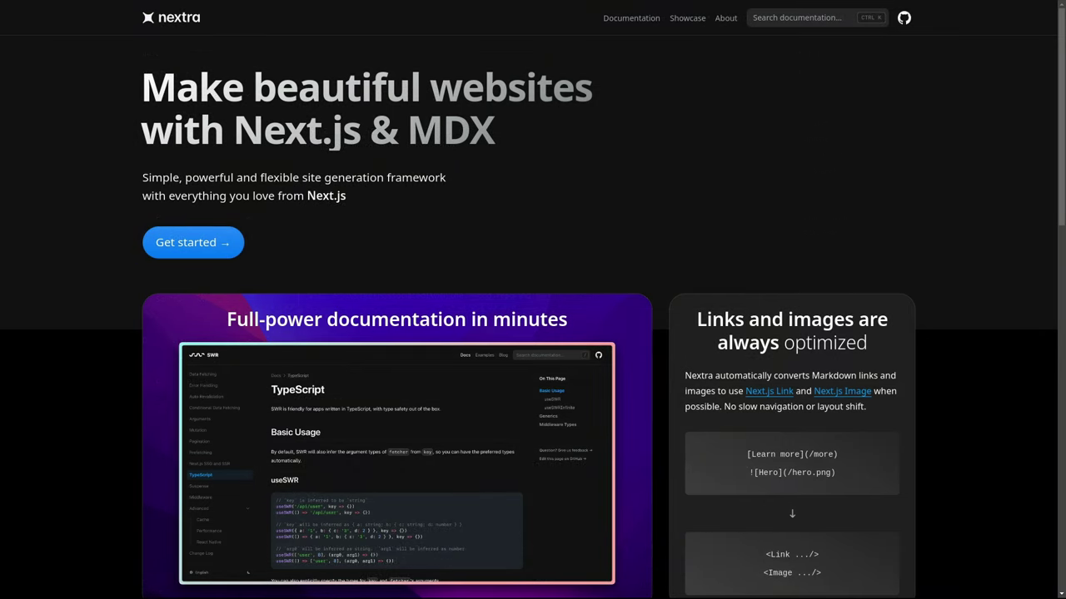
- Scroll the Nextra homepage, then search the docs for 'rhino' and clear the search
scroll(533, 300, "down", 6)
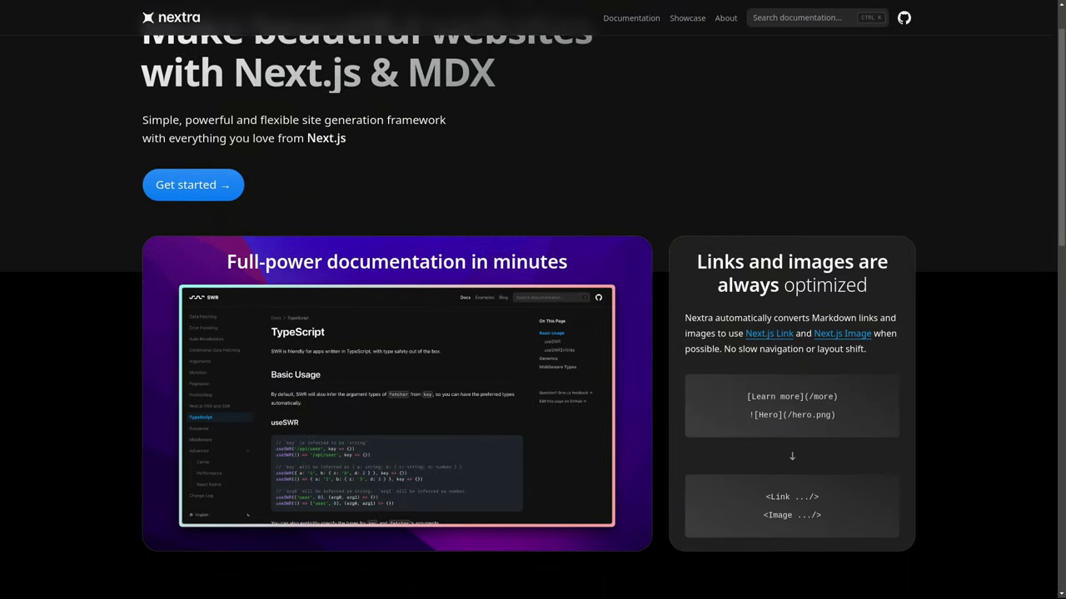
scroll(533, 300, "down", 6)
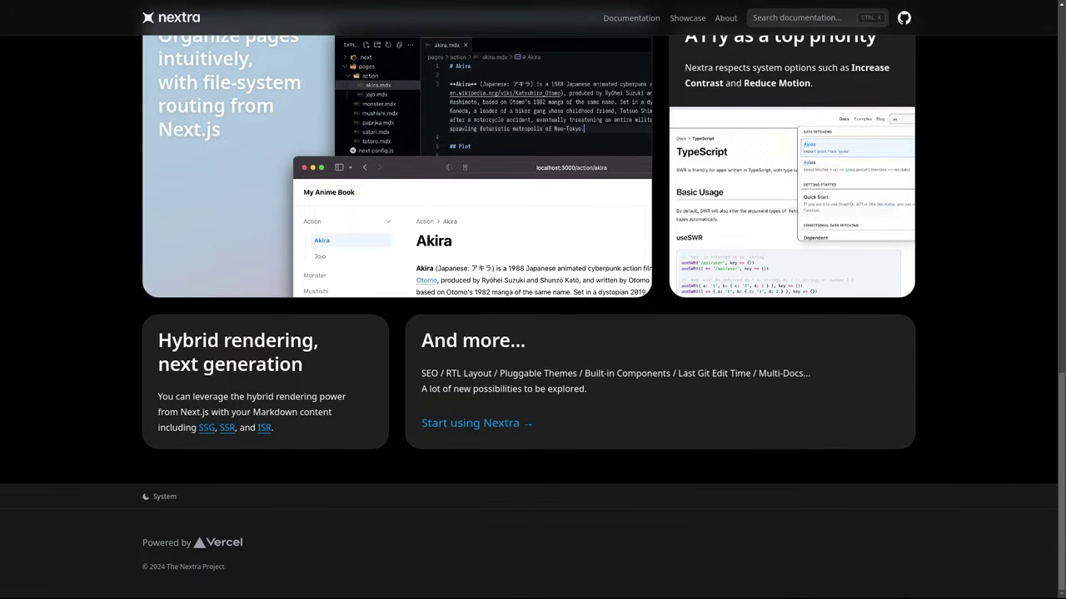
scroll(533, 299, "up", 15)
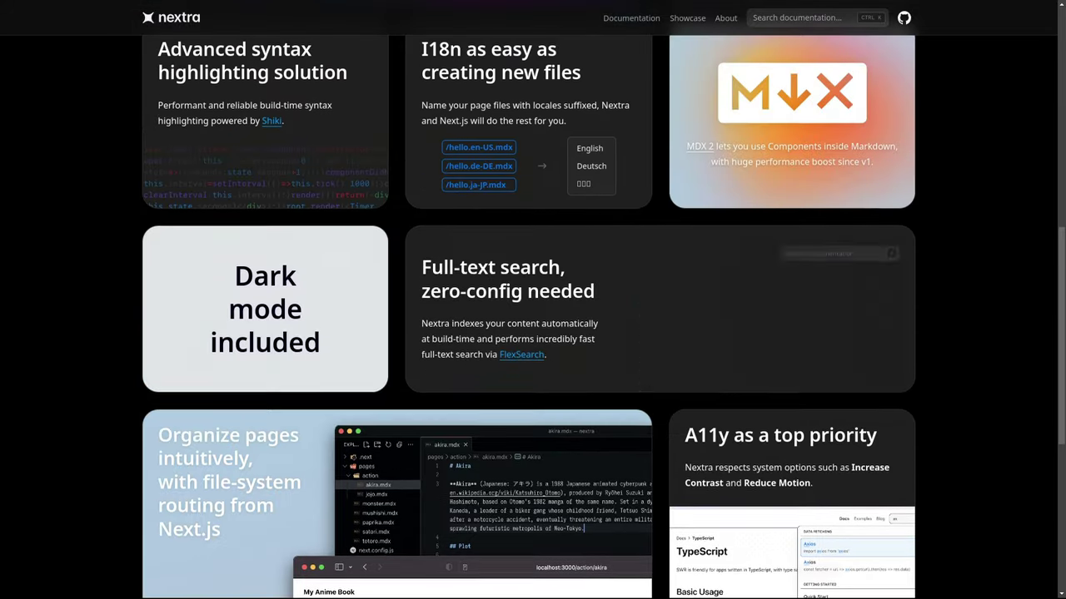
scroll(533, 300, "up", 3)
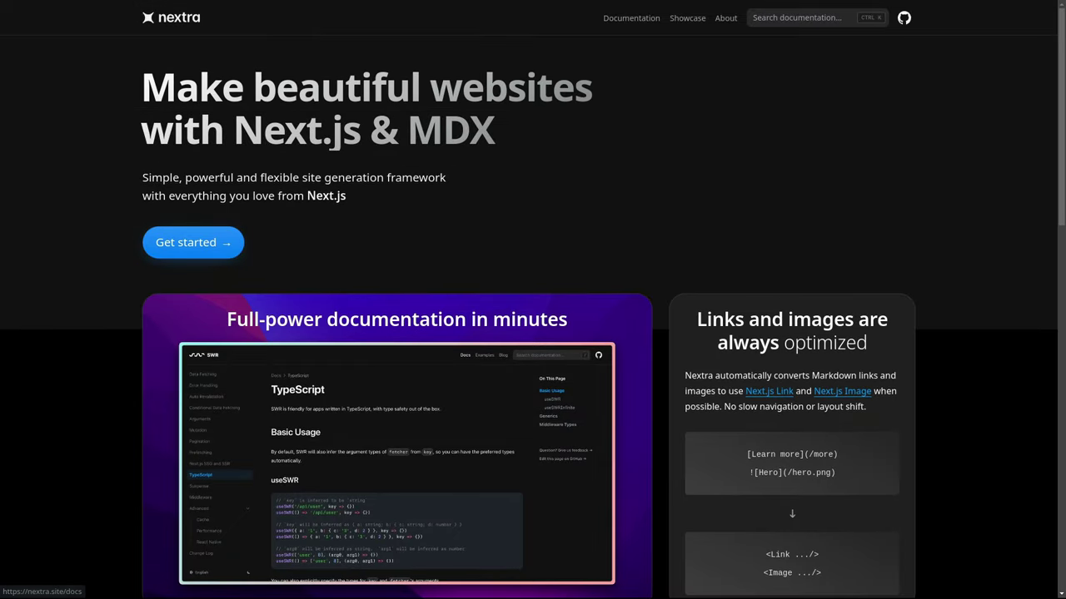
key("ctrl+k")
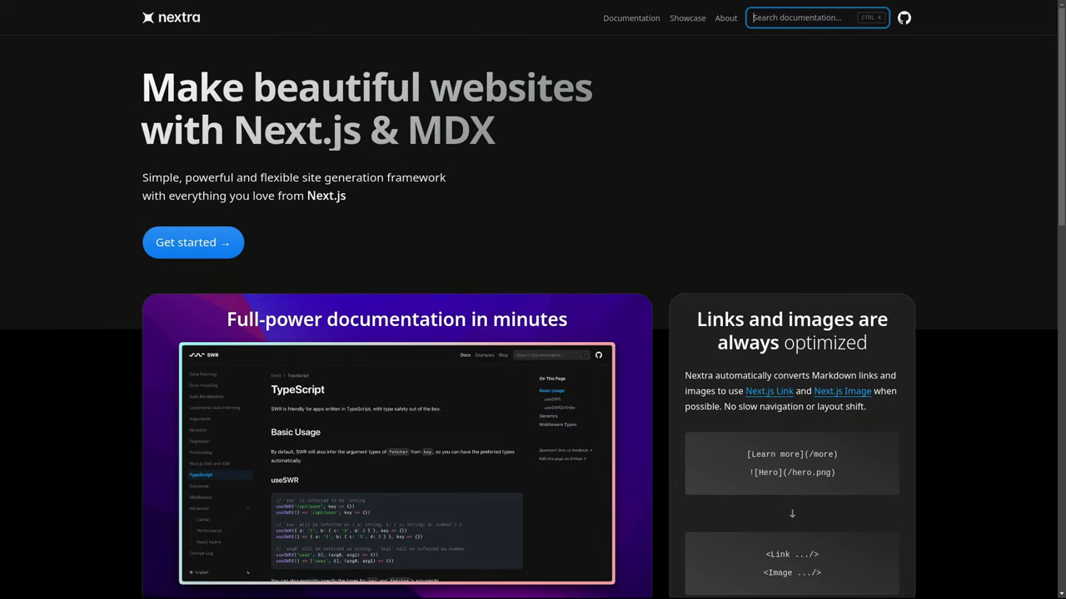
type("rhino")
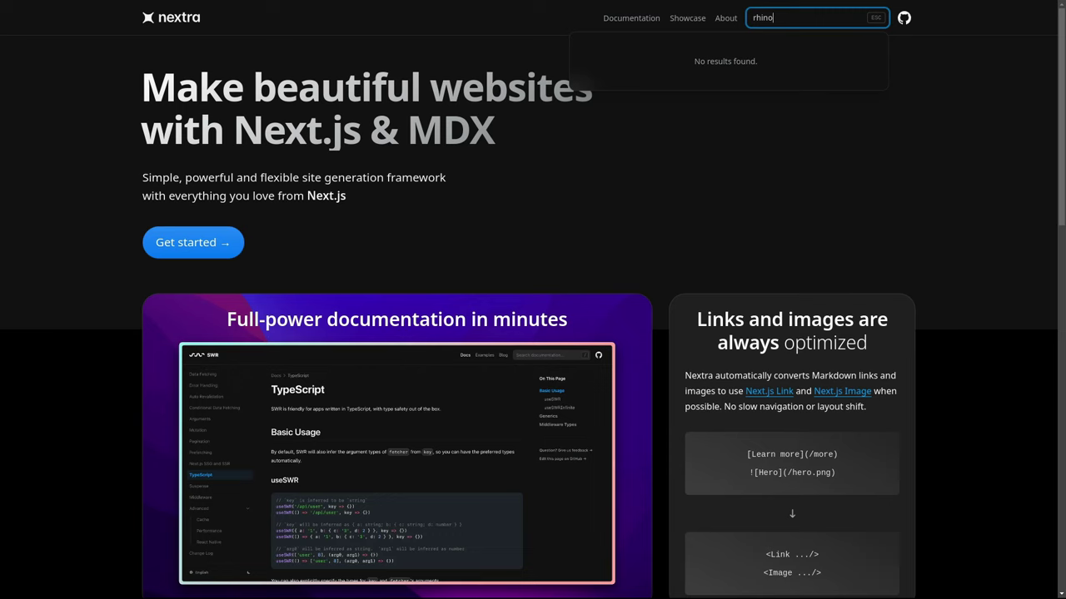
key("BackSpace")
key("BackSpace")
key("BackSpace")
key("BackSpace")
key("BackSpace")
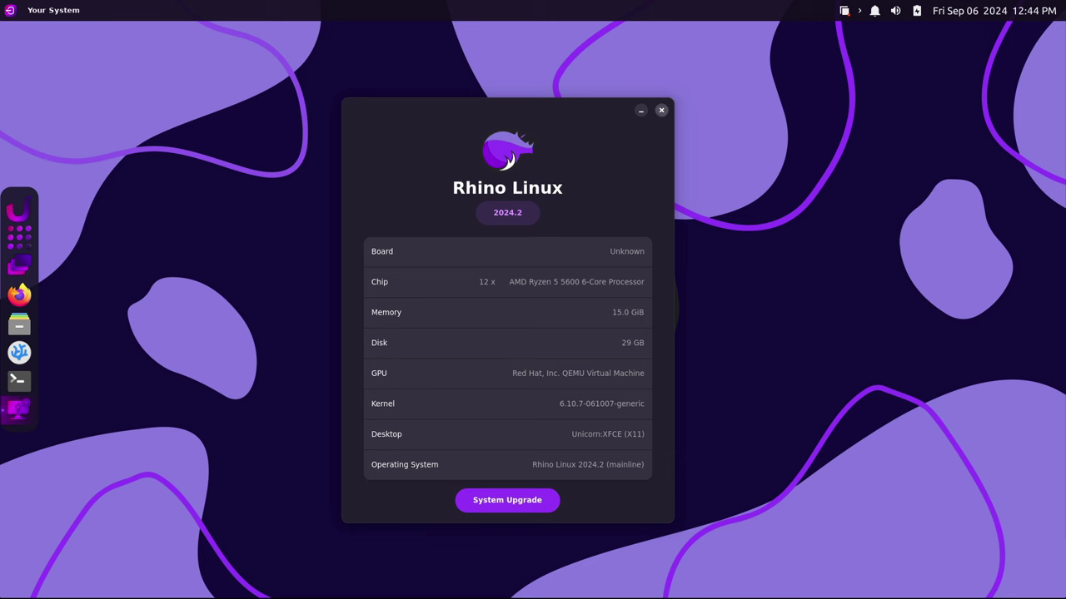
- Close Your System and open /home/rhino-live/ in the Thunar file manager
left_click(661, 110)
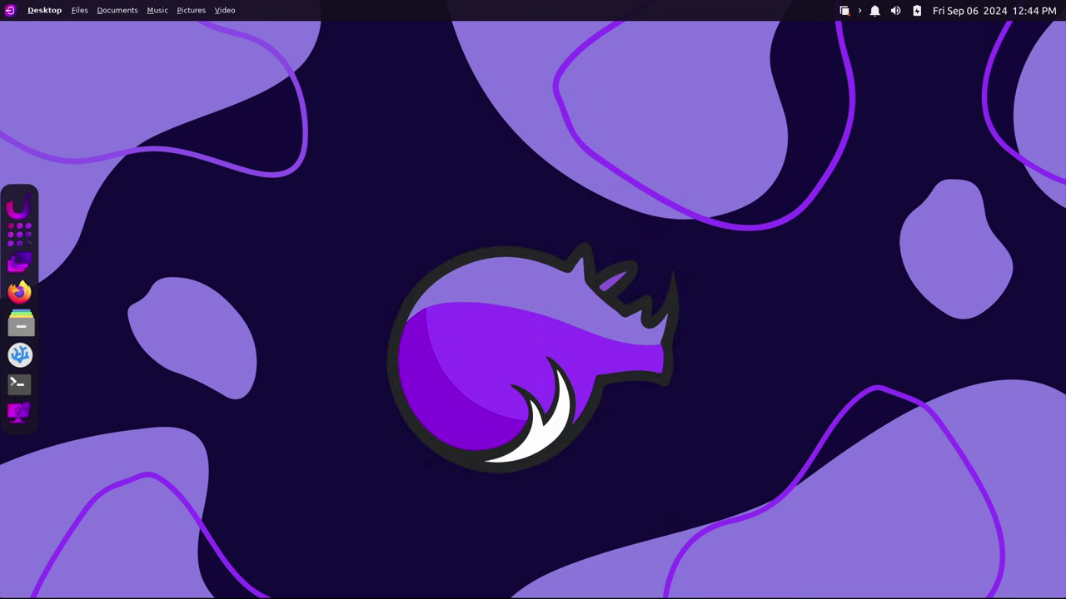
left_click(19, 329)
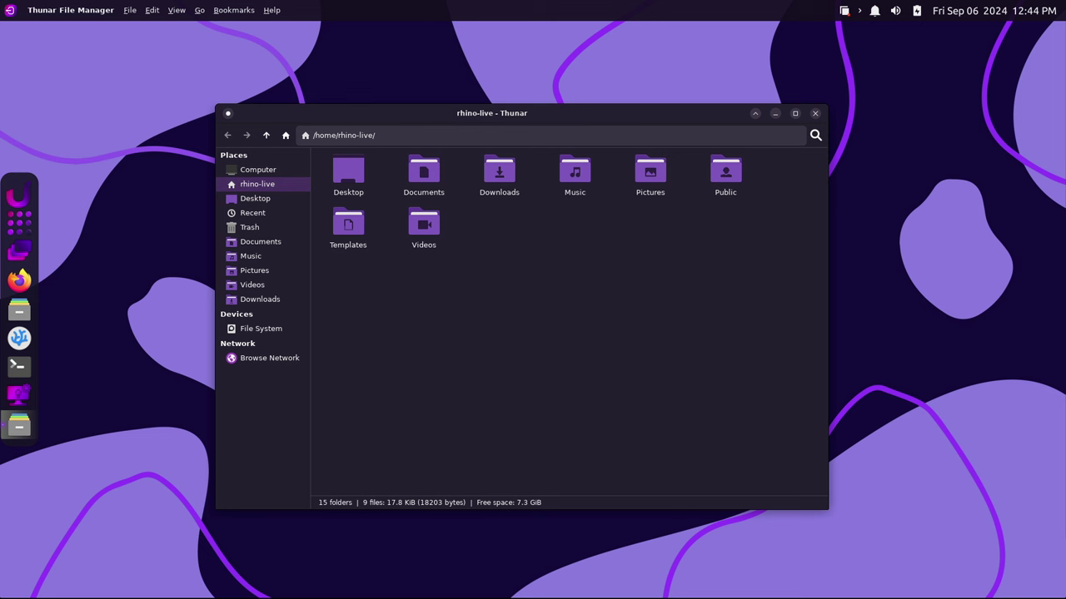
- Zoom the /home/rhino-live icon view in and out to settle on larger folder icons
key("ctrl+plus")
key("ctrl+minus")
key("ctrl+plus")
key("ctrl+minus")
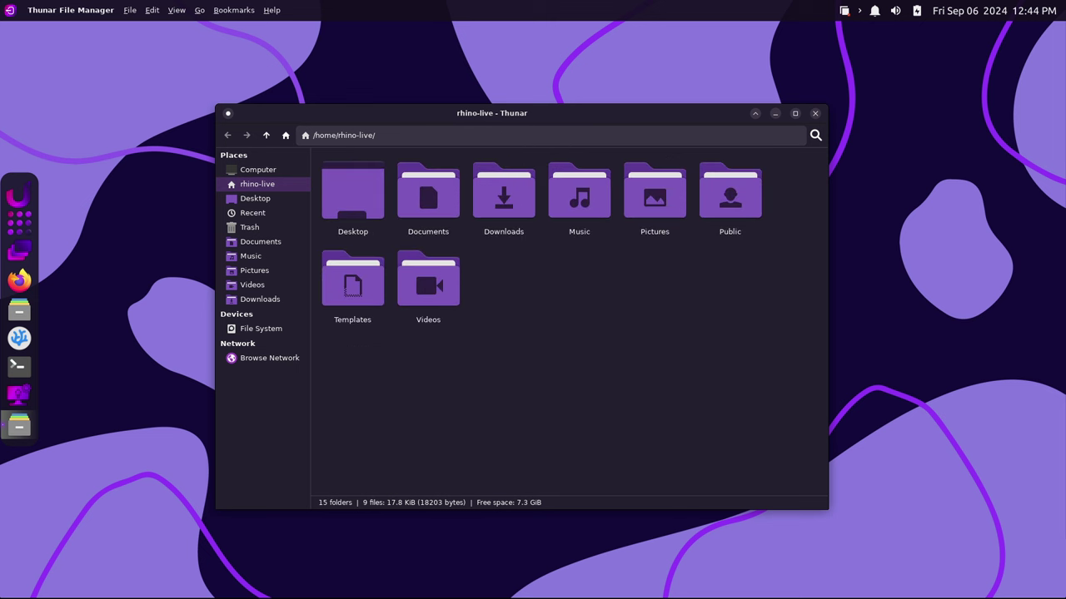
key("ctrl+minus")
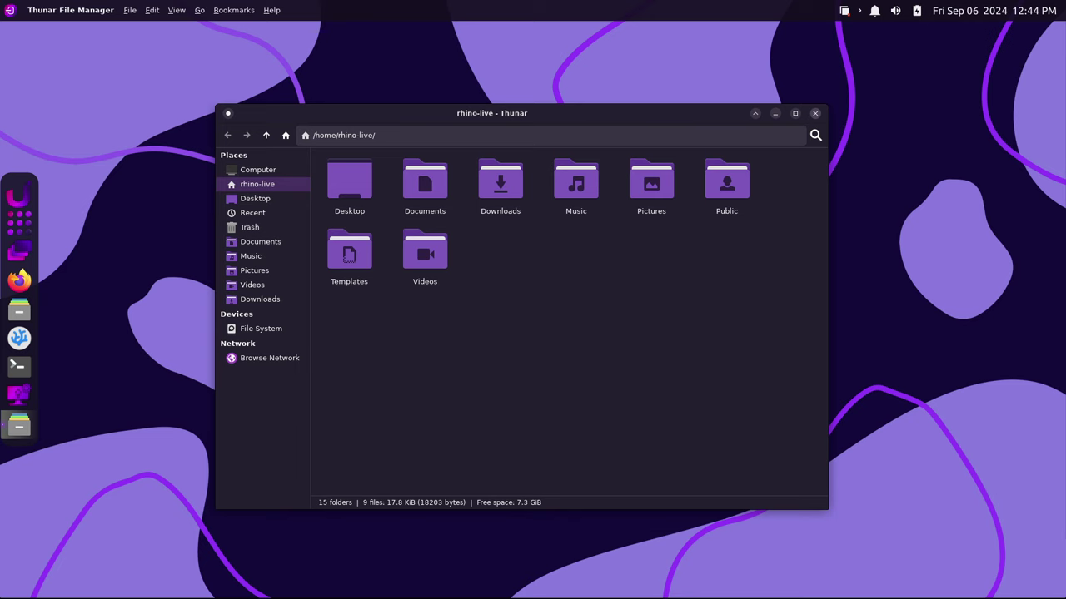